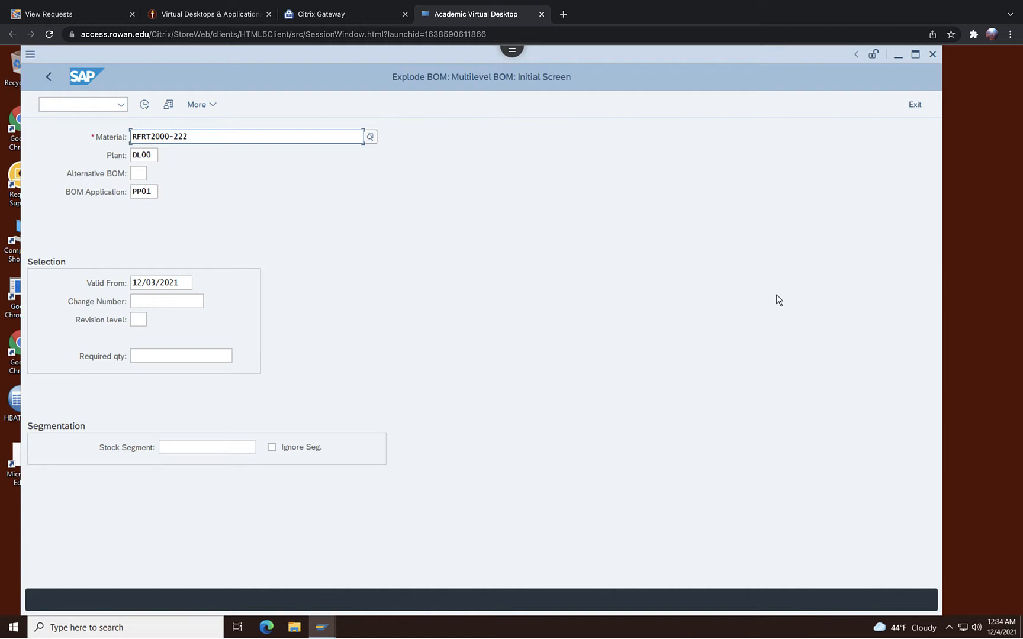
Leave the BOM explosion and open the CA01 Create transaction under Production > Master Data > Routings > Standard Routings.
click(921, 107)
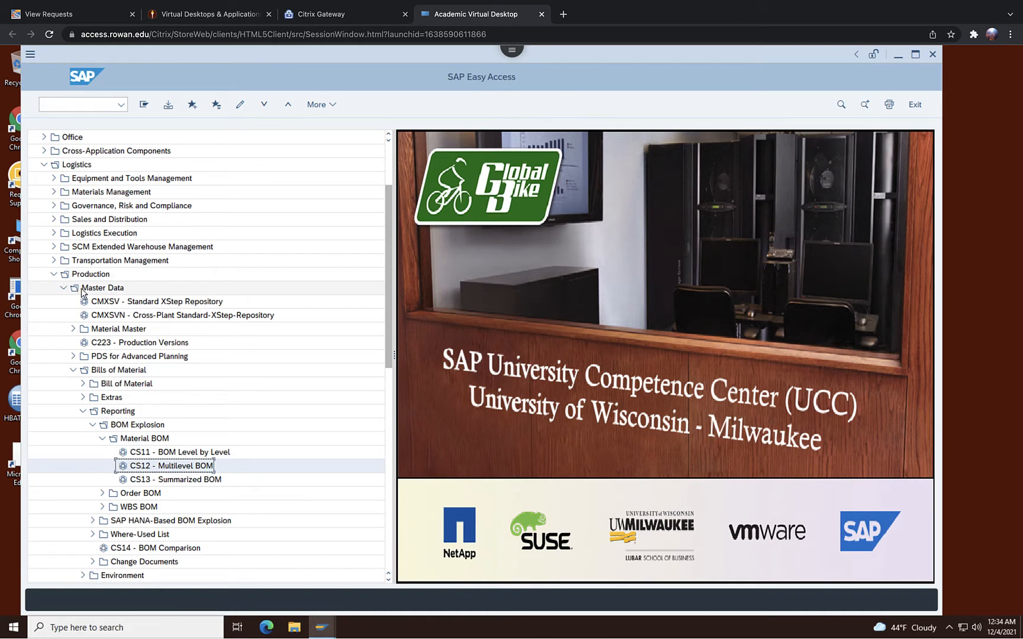
click(74, 371)
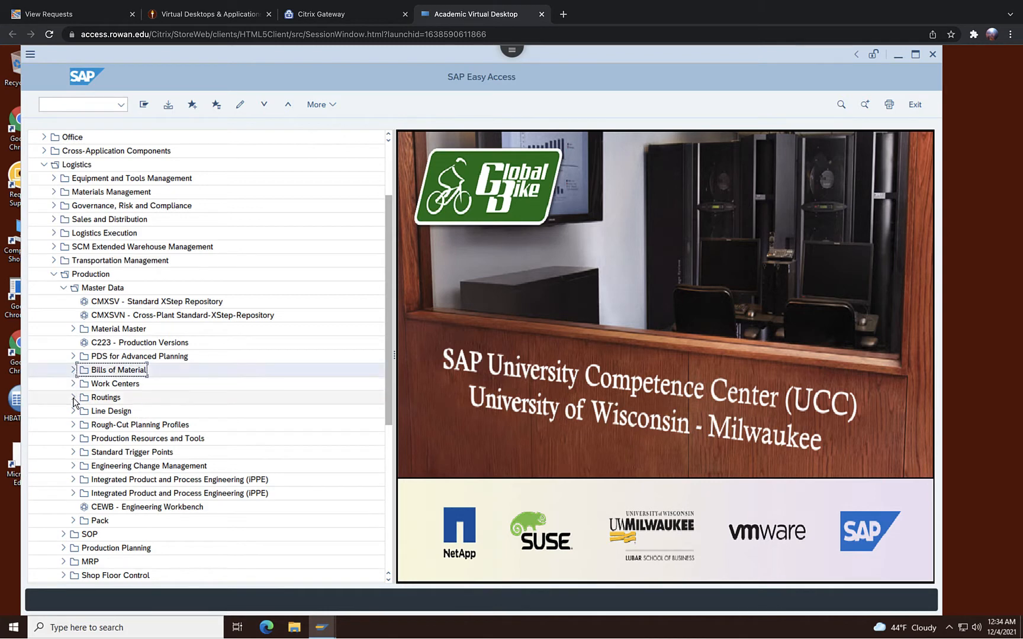
click(73, 398)
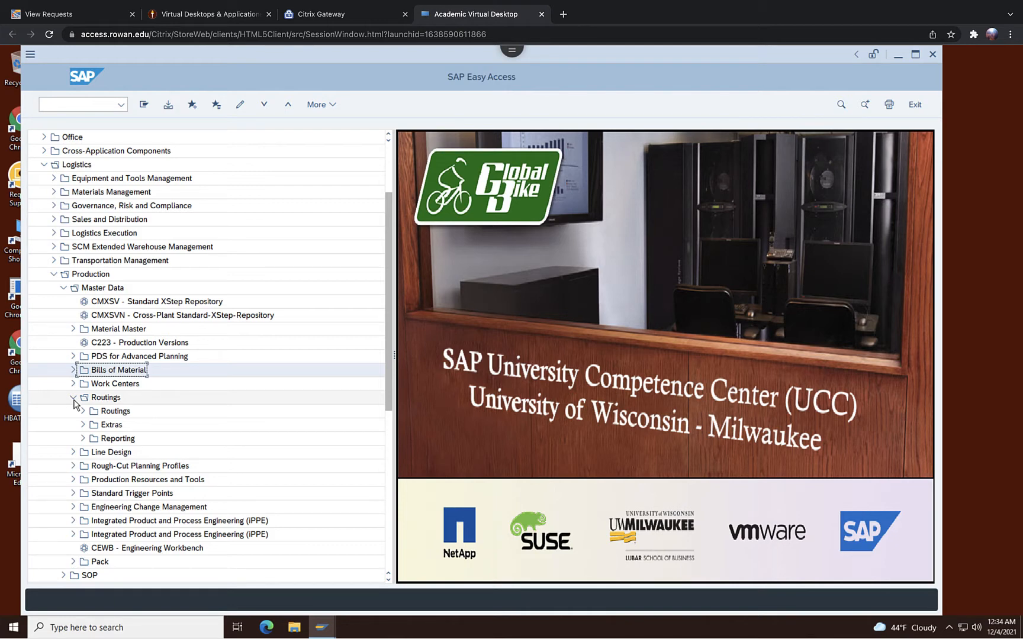
click(83, 411)
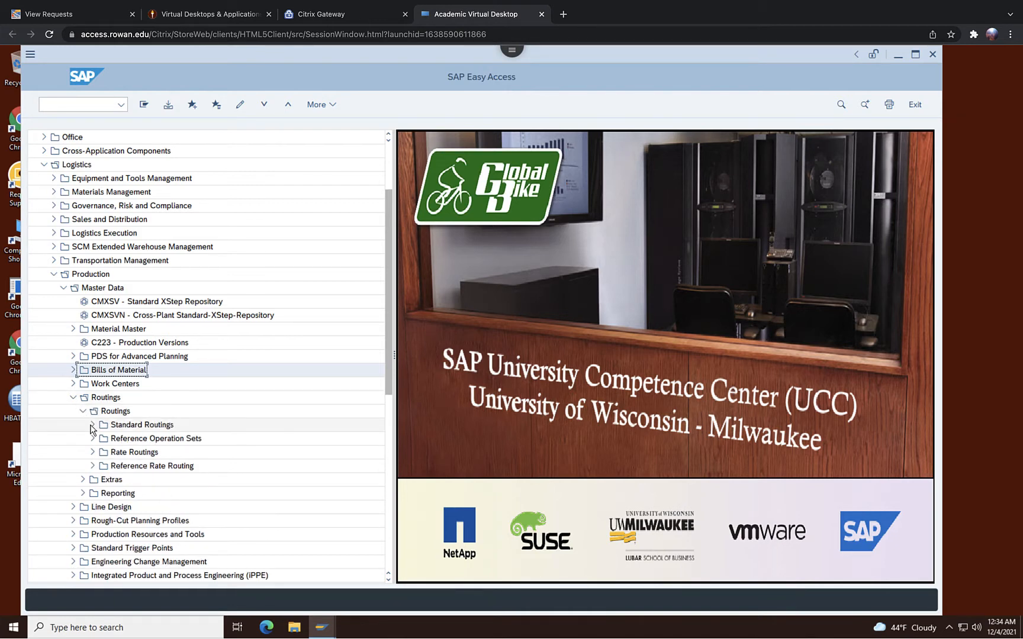
click(92, 425)
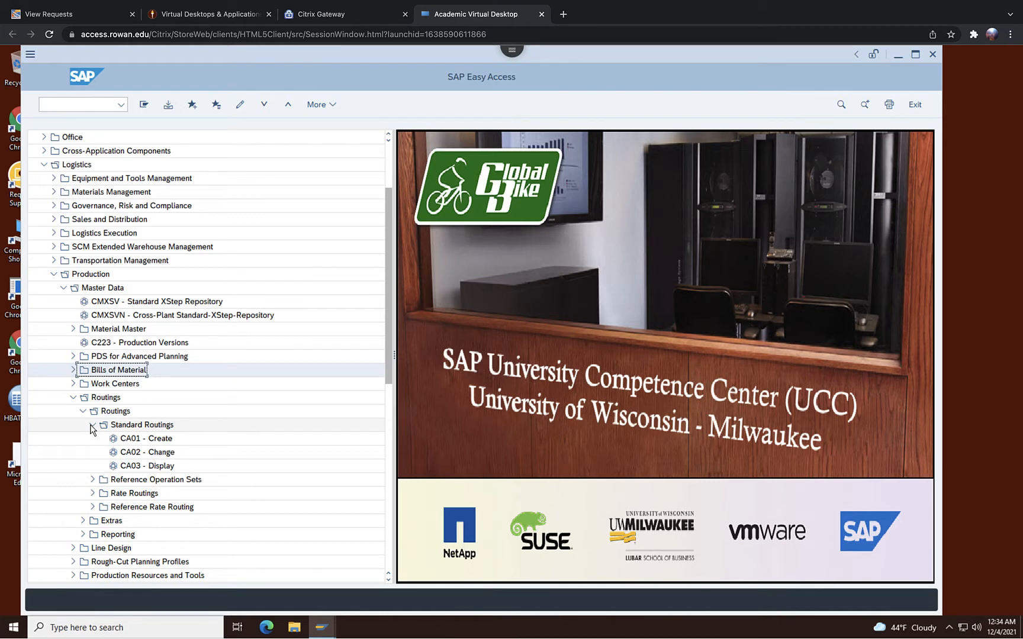
click(143, 441)
double_click(145, 441)
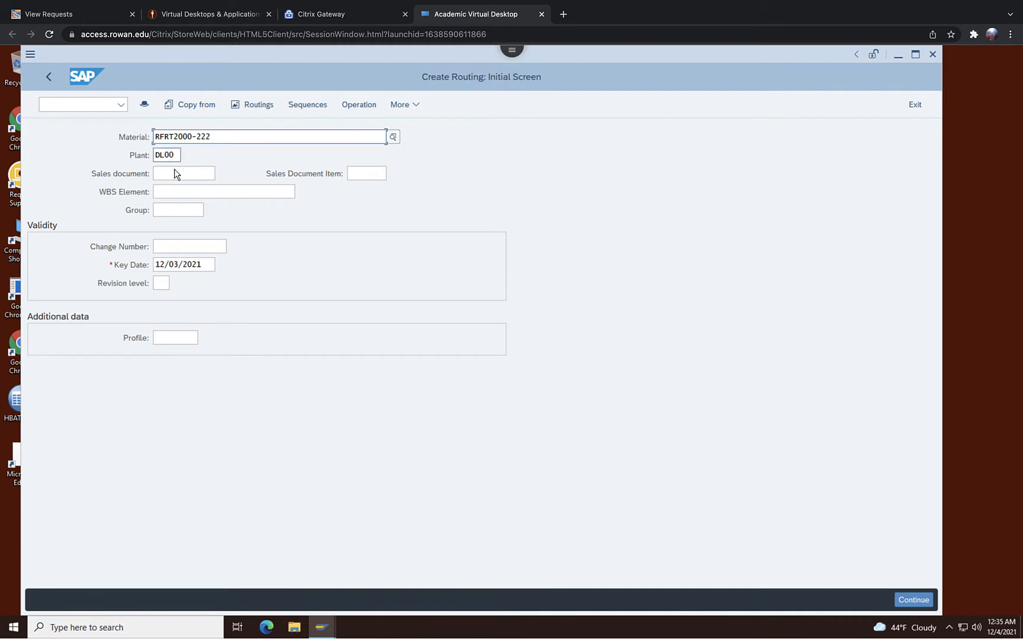
Continue with material RFRT2000-222 in plant DL00 and set the routing usage to 1 (Production).
key(Return)
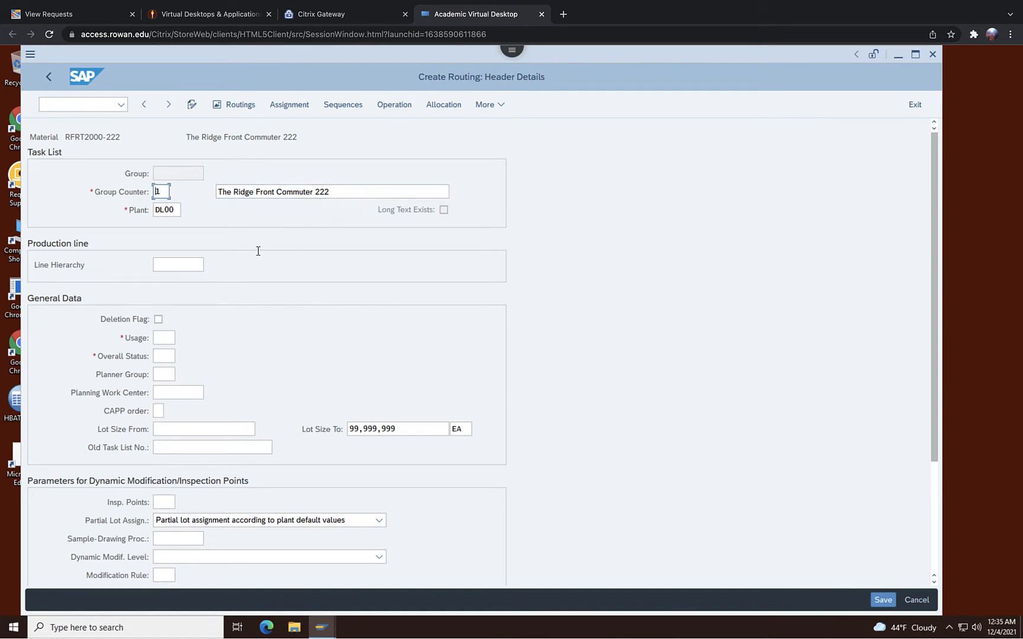
click(160, 336)
click(185, 341)
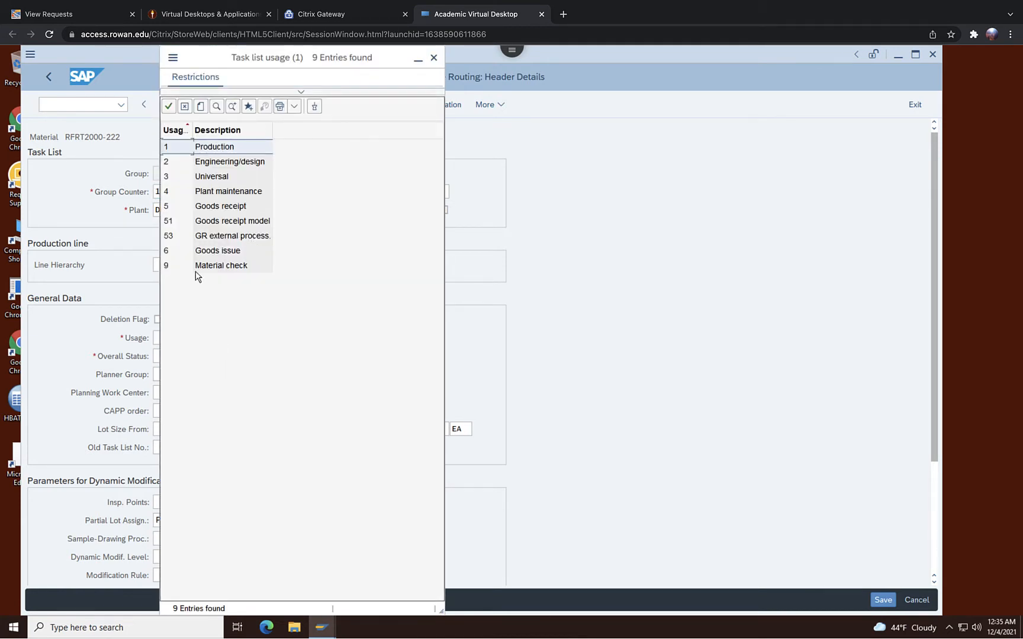
double_click(217, 147)
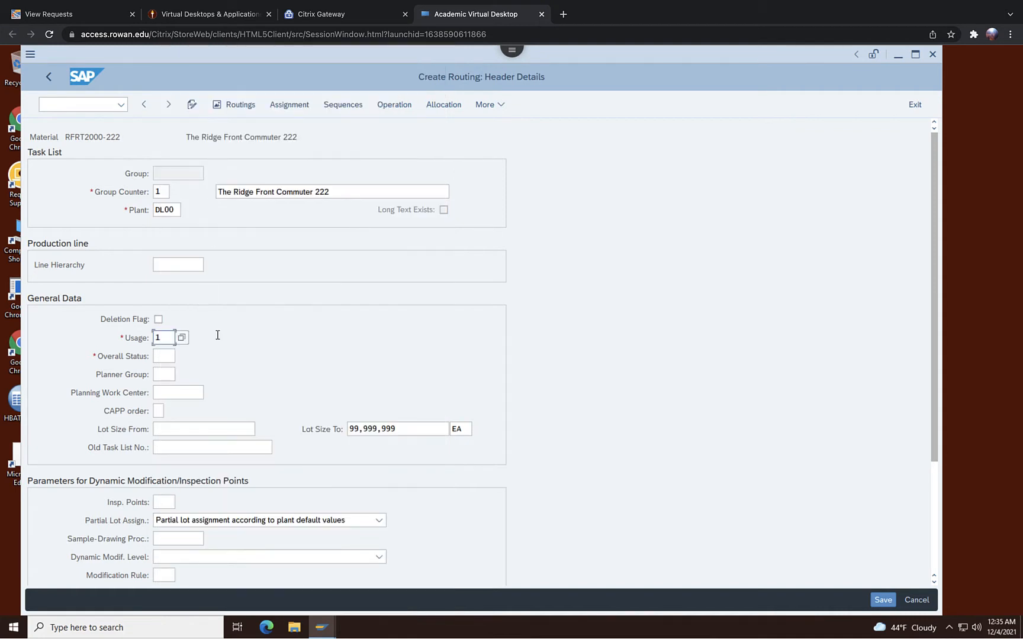
Set the routing's overall status to 4, Released (general).
click(166, 358)
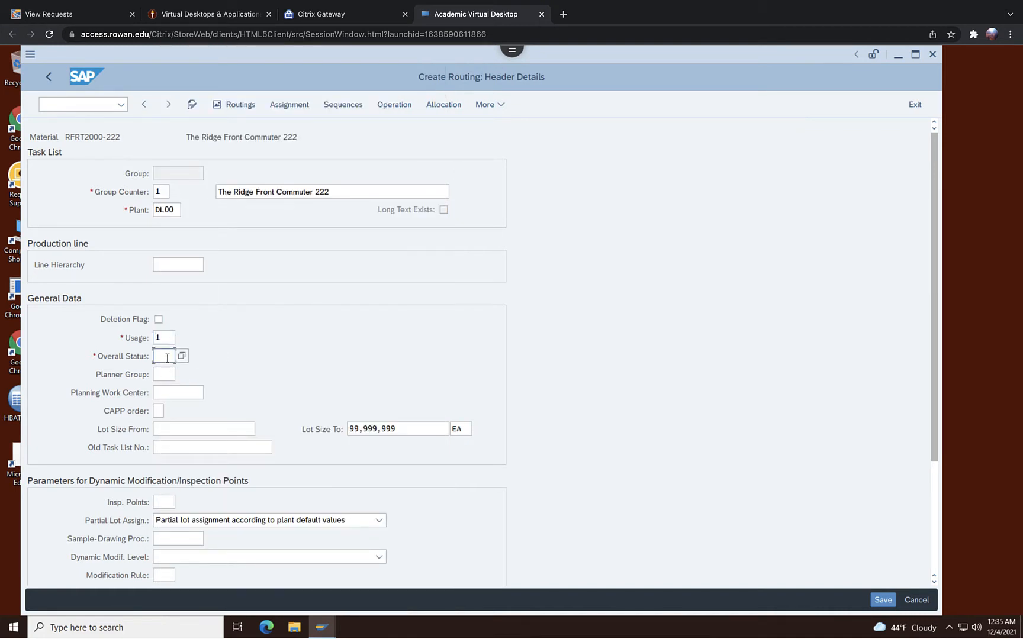
key(F4)
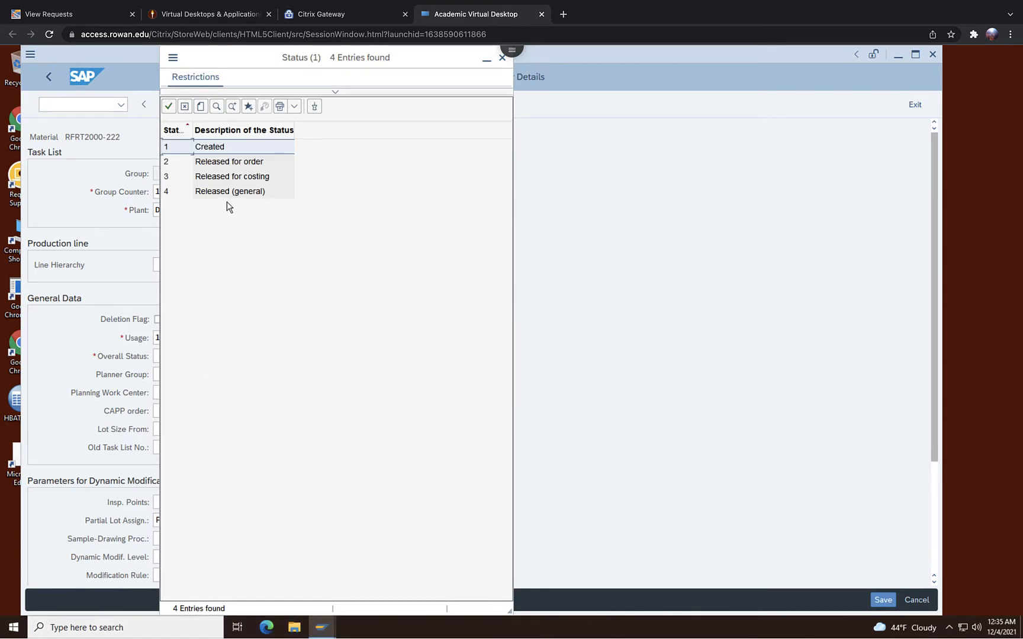
double_click(229, 192)
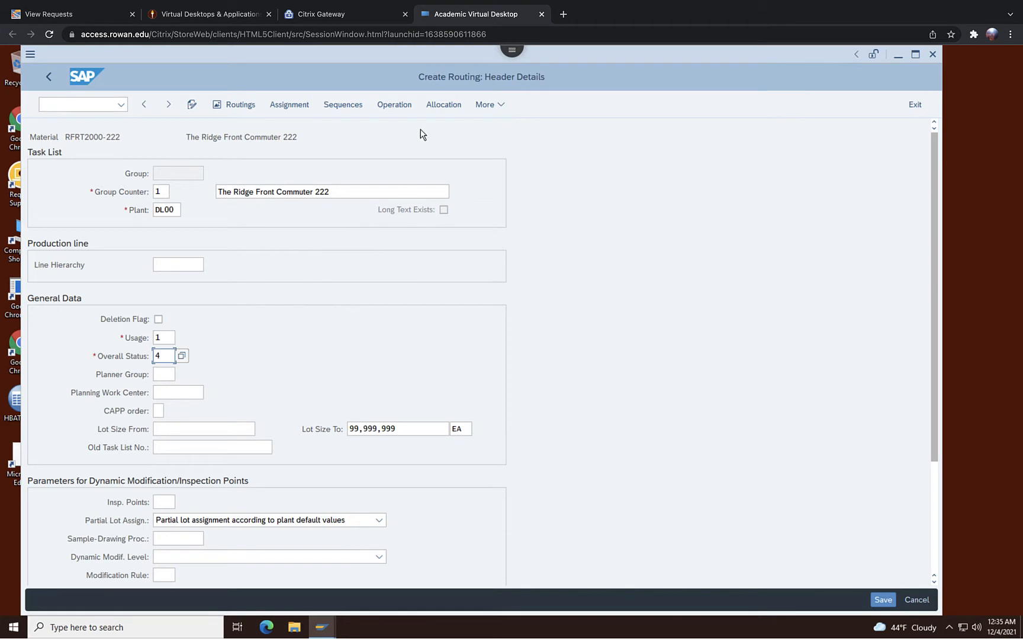
Open the operation overview and assign work center ASSY1000 to operation 0010 using the work center search.
click(394, 105)
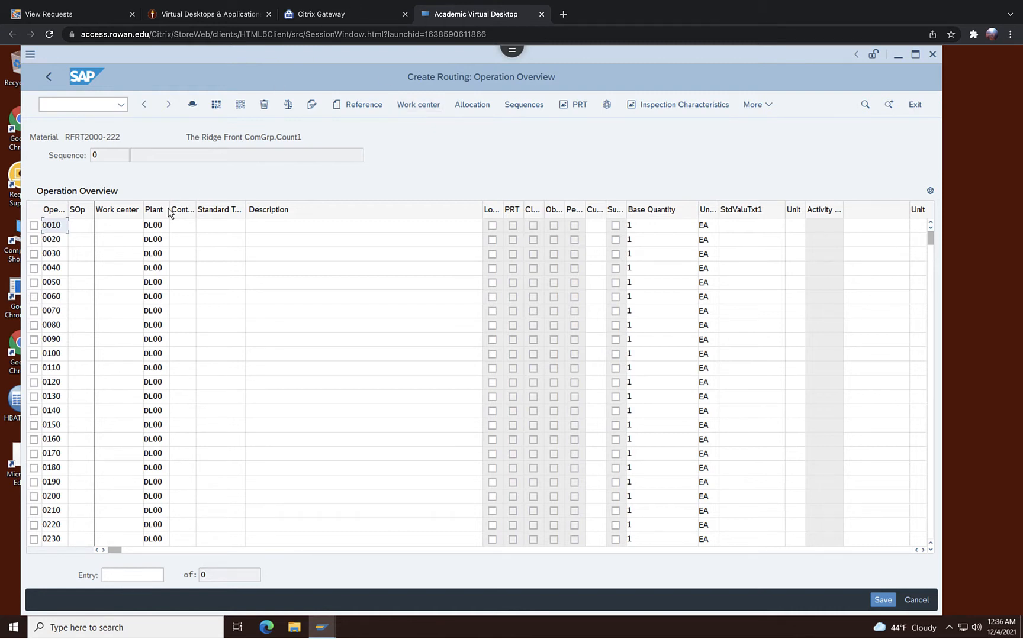
click(120, 227)
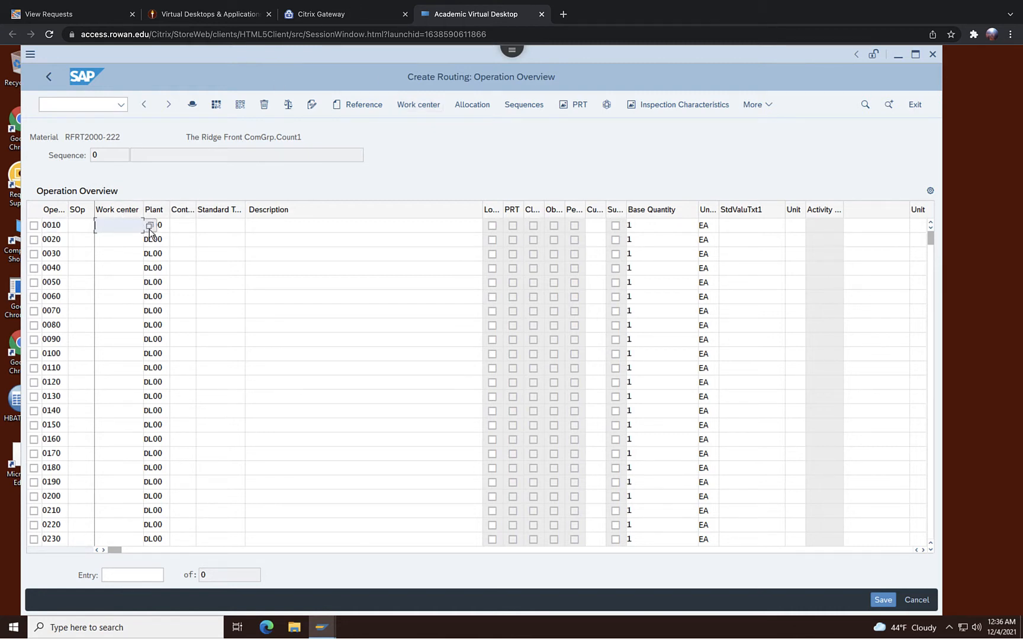
click(143, 227)
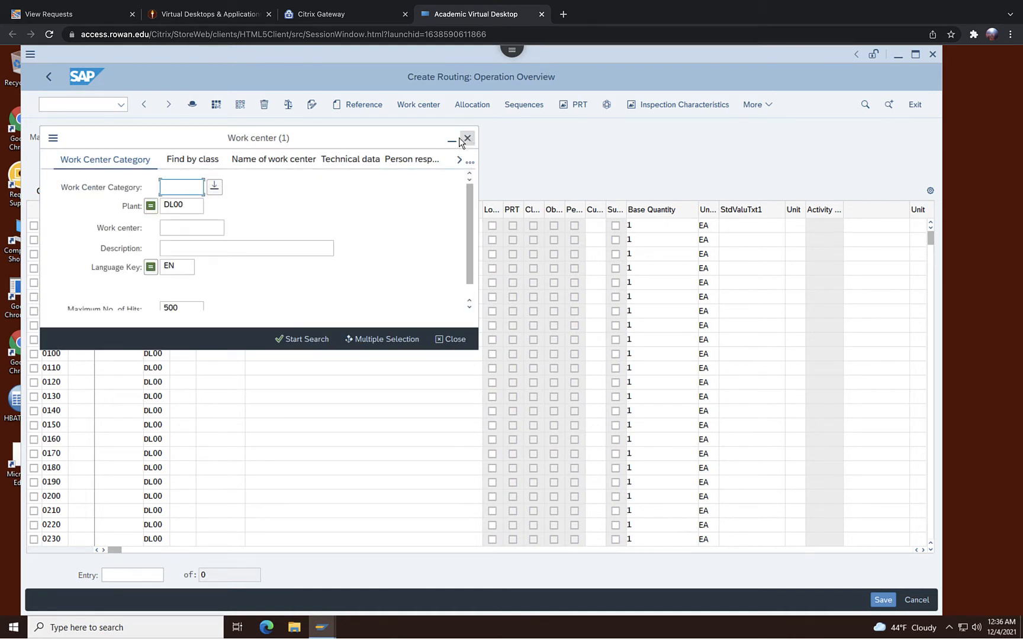
click(198, 232)
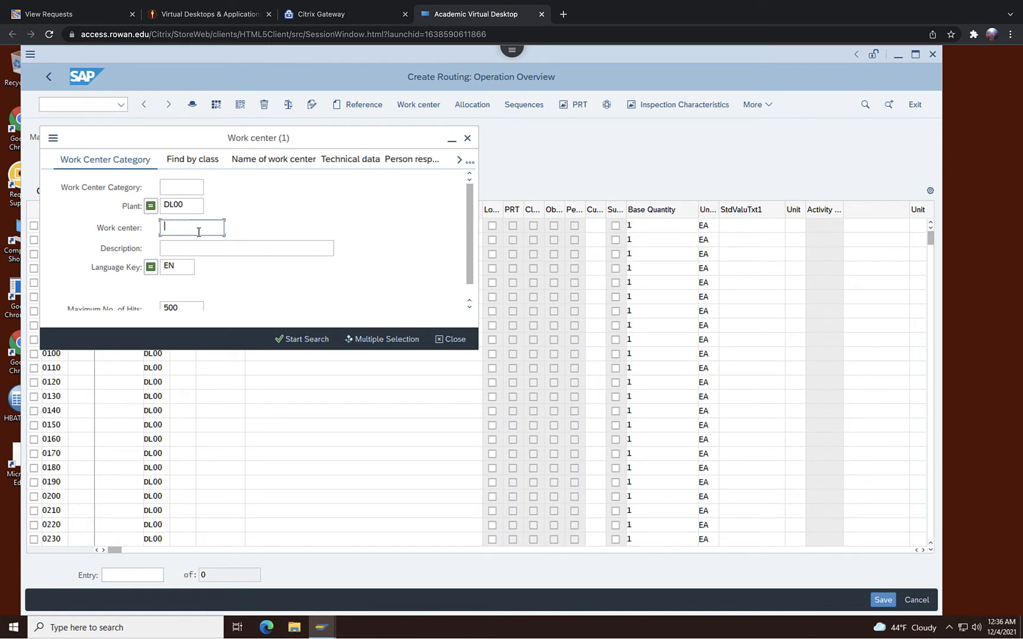
text(ASSY1000)
click(298, 339)
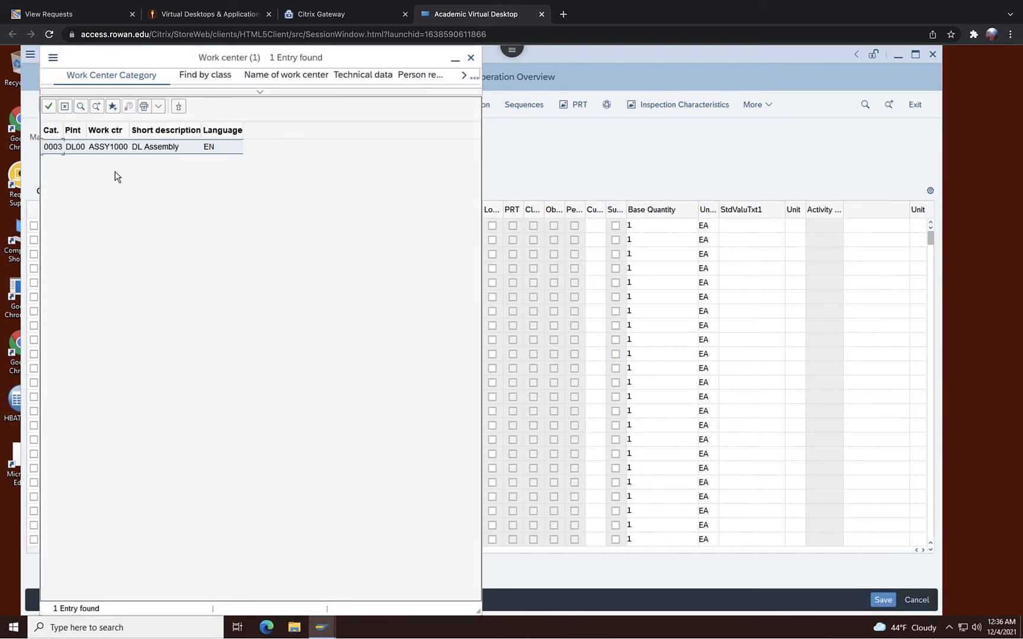
double_click(110, 147)
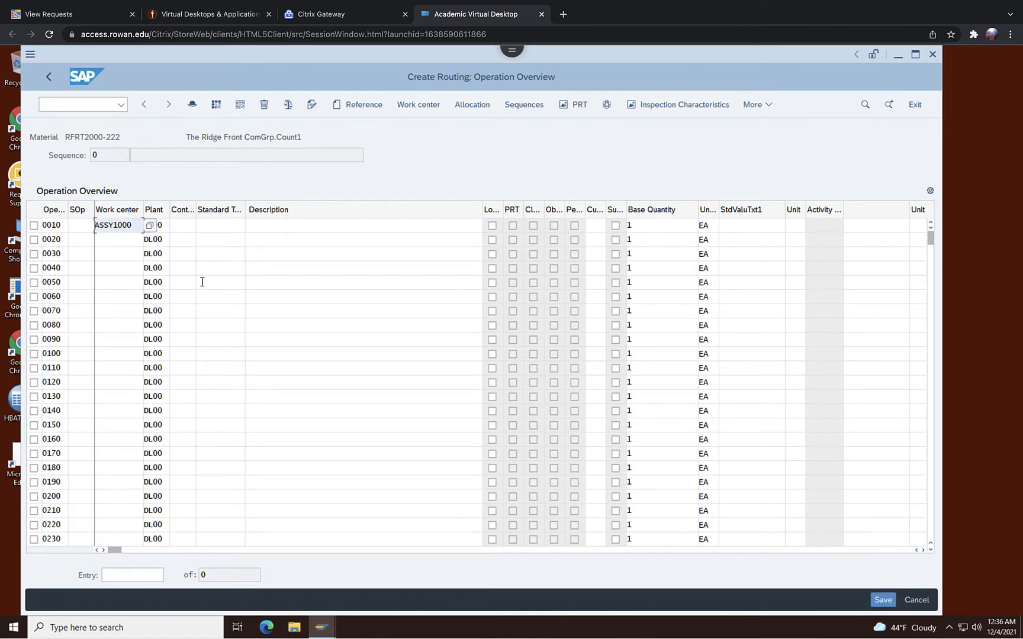
Set operation 0010's control key to ASSY and its description to Material Staging.
click(179, 223)
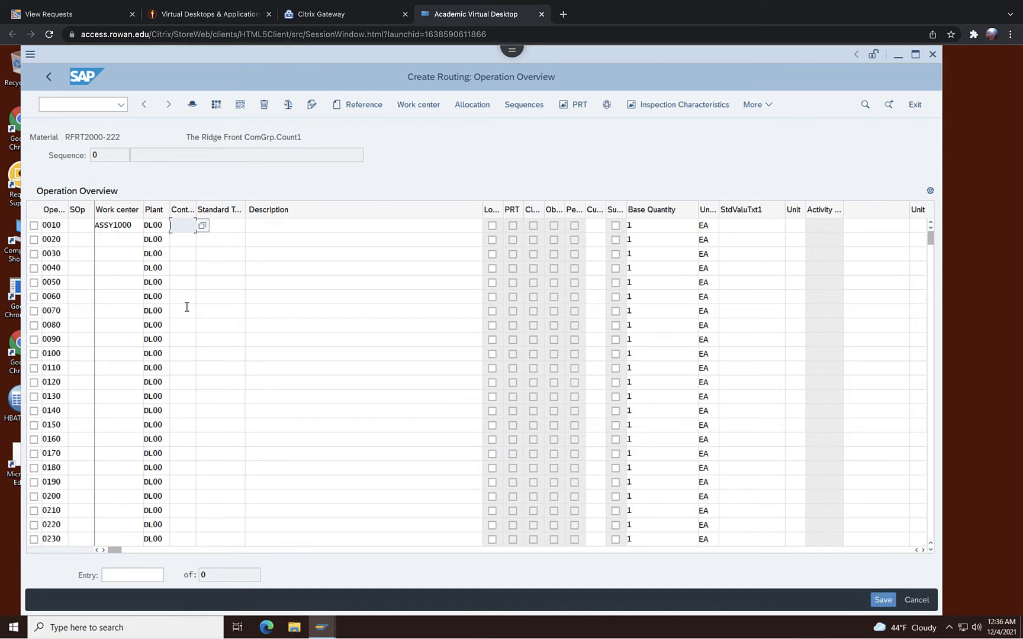
click(202, 227)
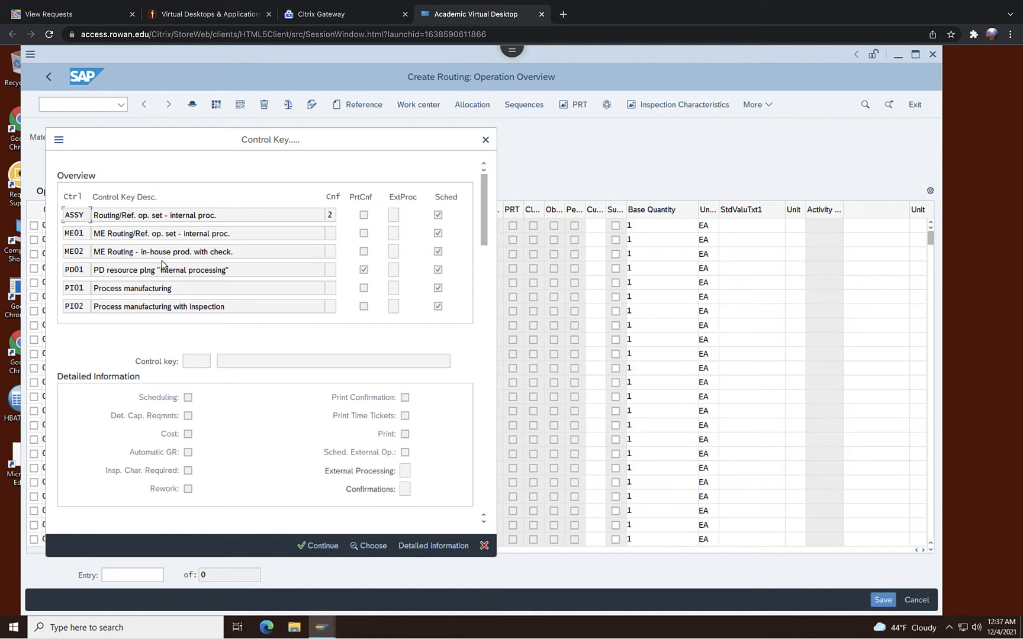
double_click(83, 218)
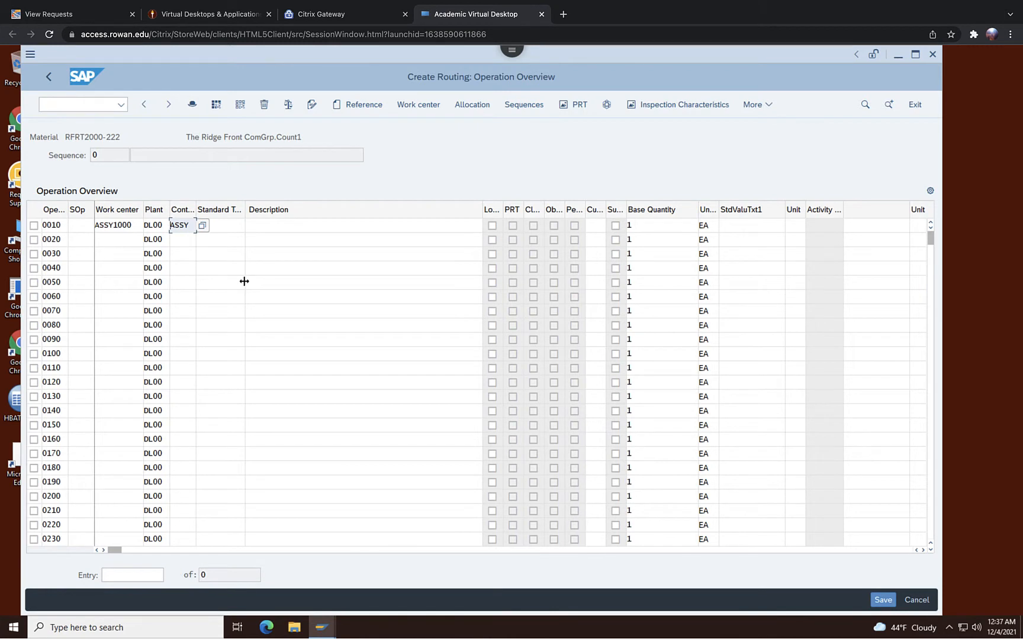
click(281, 228)
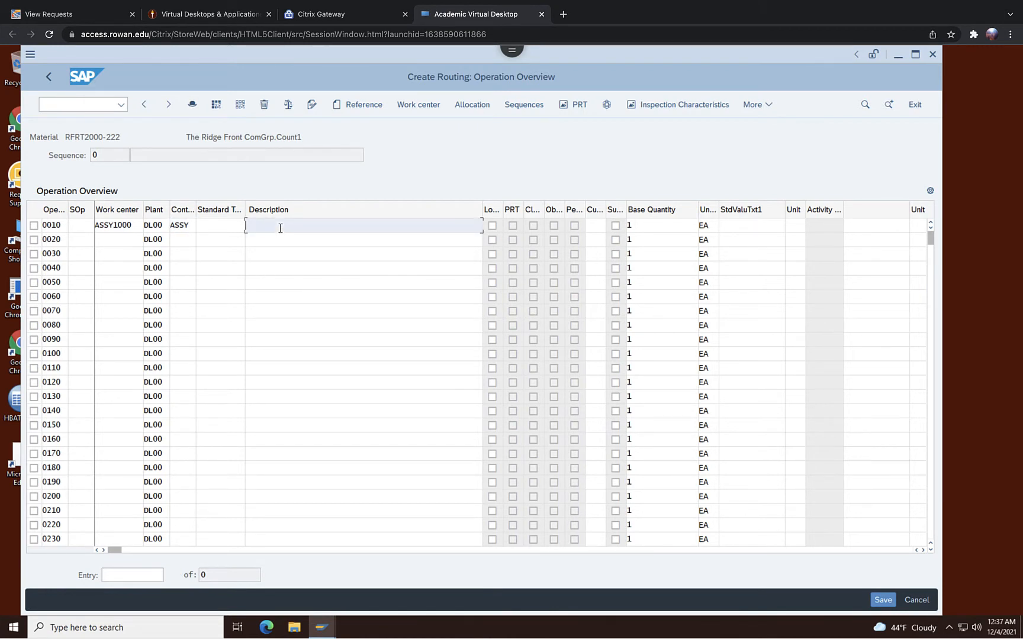
text(Material Staging)
Fill operation 0020 with work center ASSY1000, control key ASSY, and description Attach seat to frame.
click(114, 238)
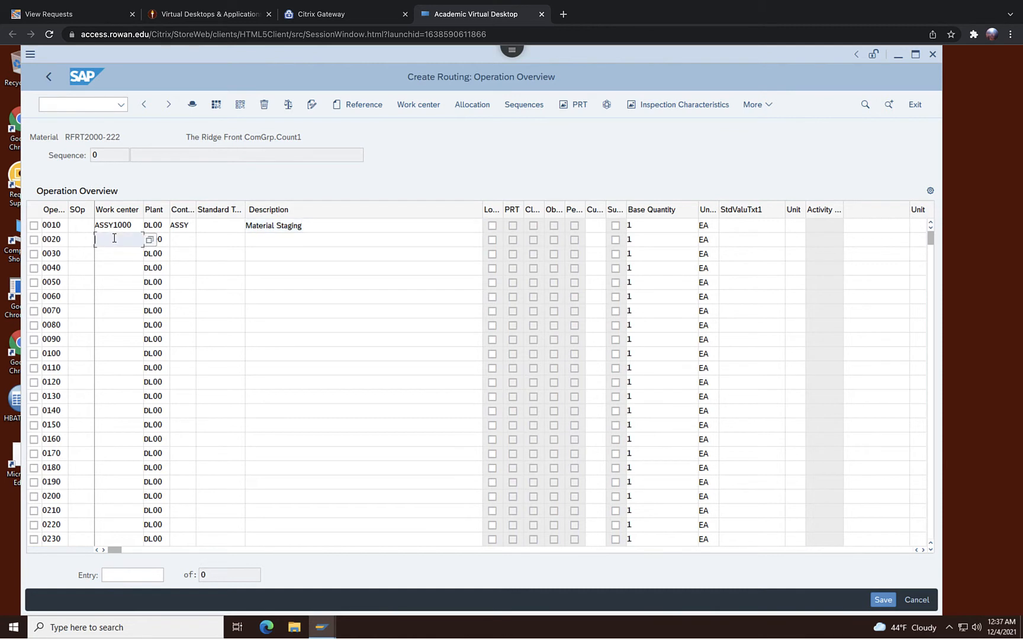
text(ASSY1000)
click(170, 245)
text(A)
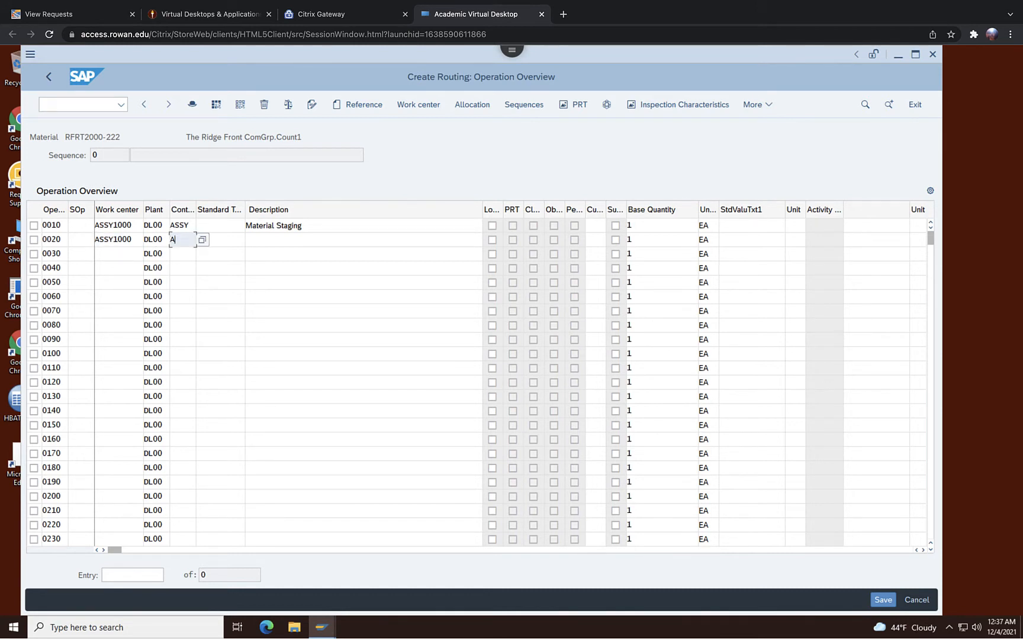
text(SSY)
click(271, 244)
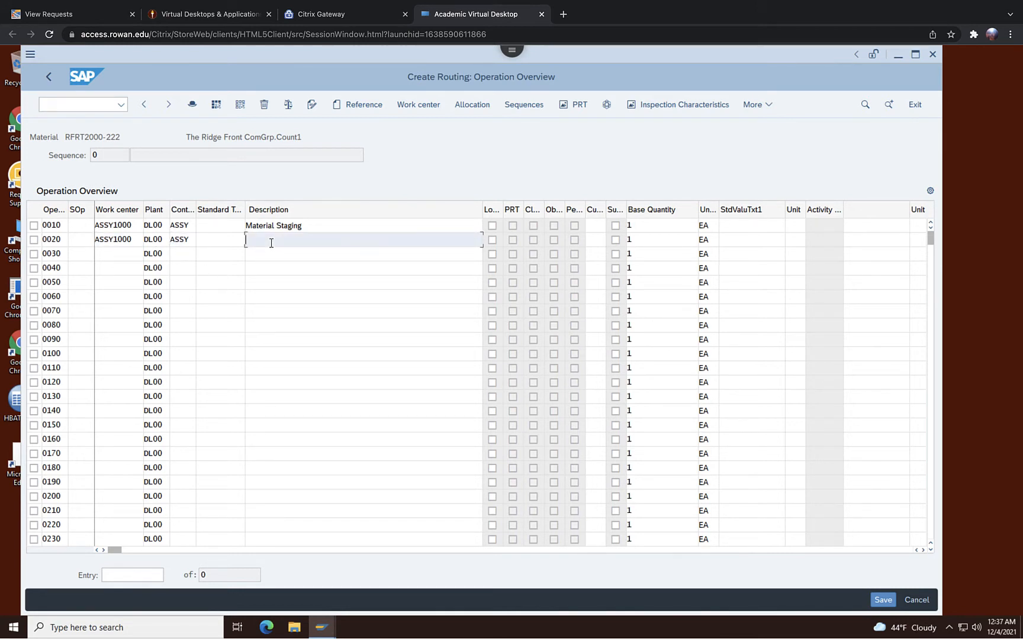
text(Attach seat to frame)
Fill operation 0030 with work center ASSY1000, control key ASSY, and description Attach handle bar assembly.
click(116, 259)
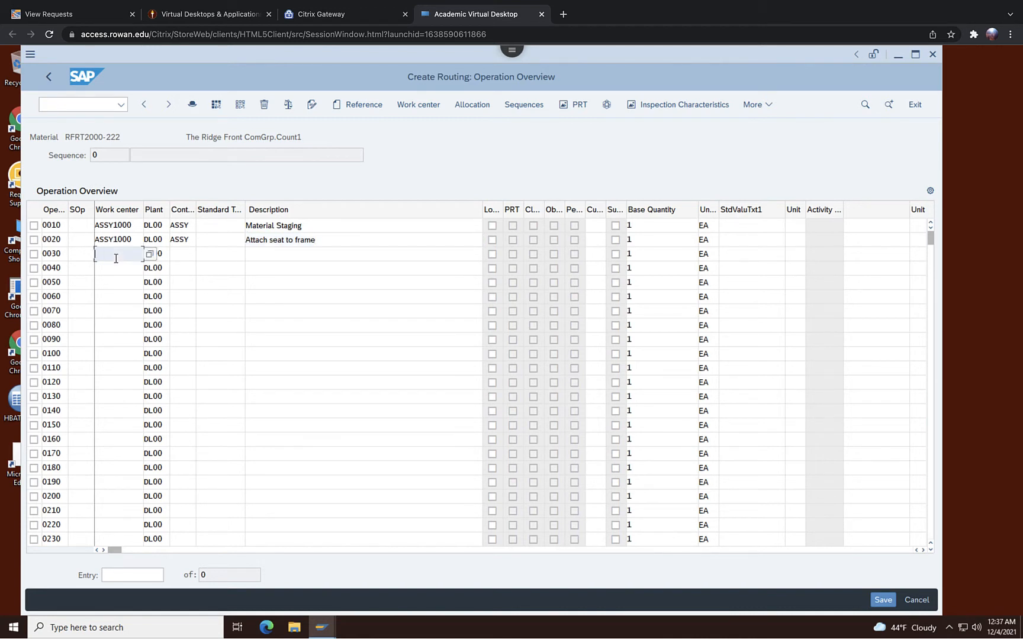
text(ASSY1000)
click(187, 256)
text(A)
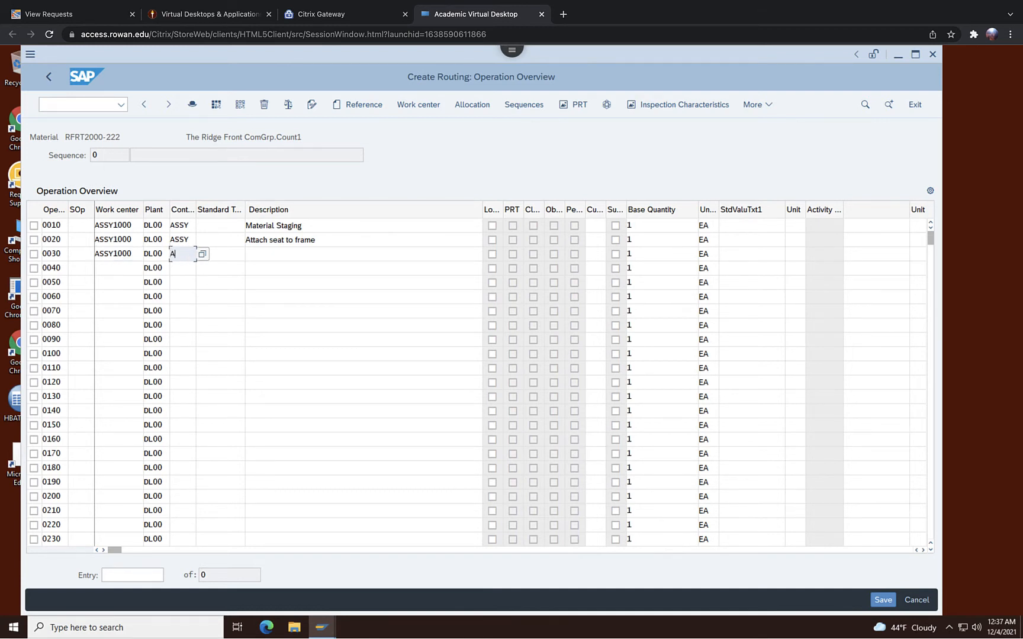
text(SSY)
click(286, 257)
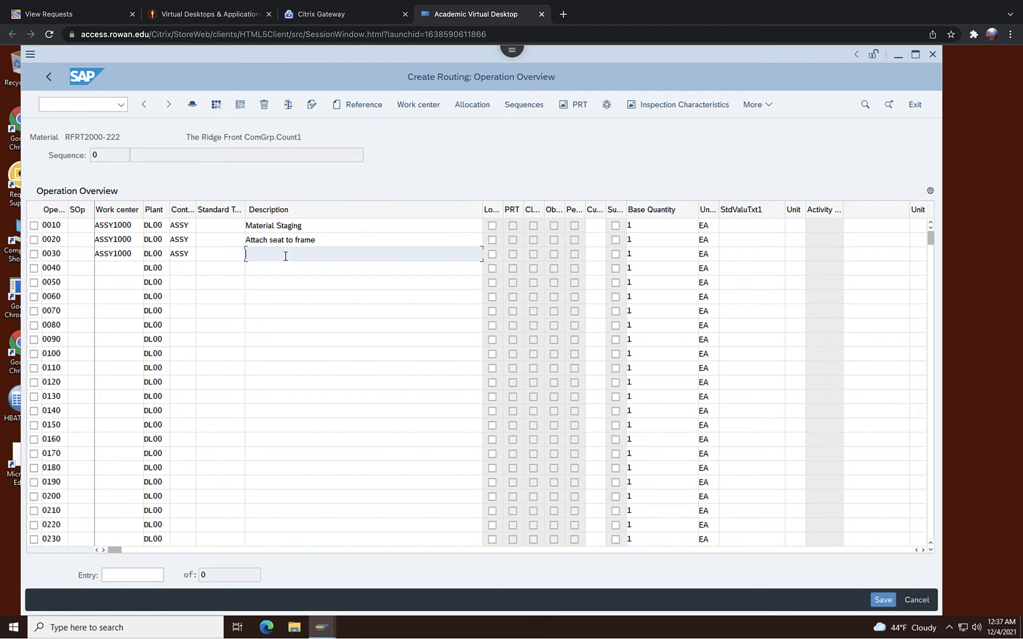
text(Attach handle bar assembly)
Fill operation 0040 with work center Assy1000, control key ASSY, and description Attache derailuer gear assm. to wheel.
click(124, 266)
text(A)
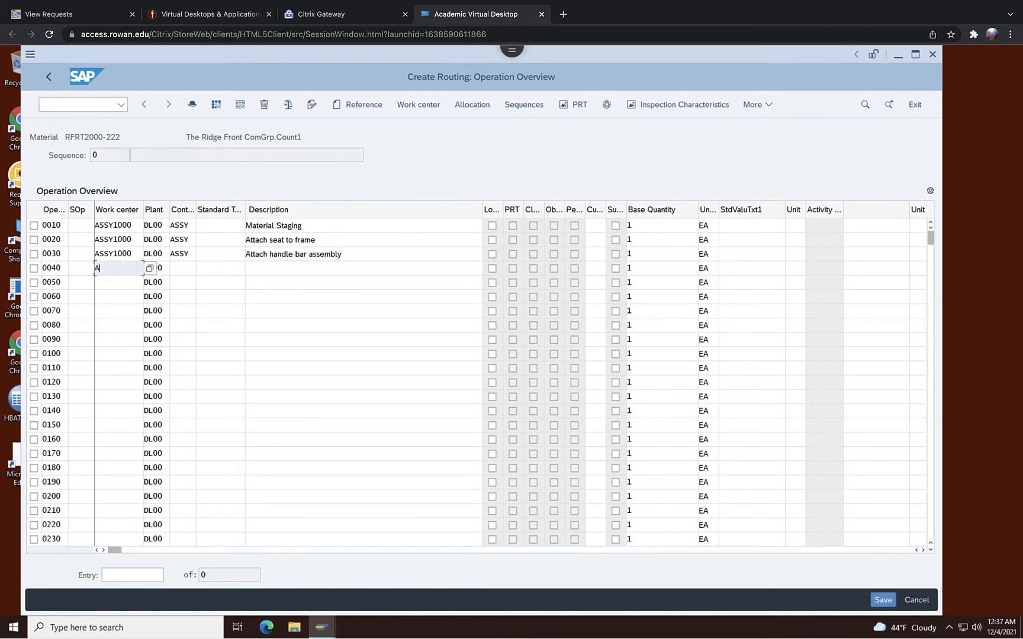
text(ssy1000)
click(182, 267)
text(ASSY)
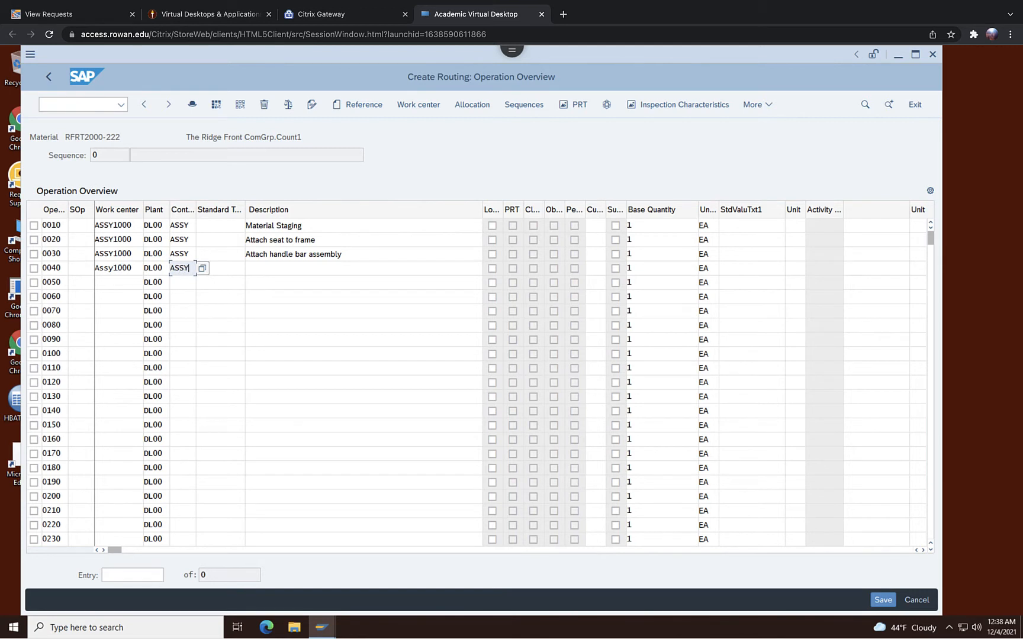
click(264, 267)
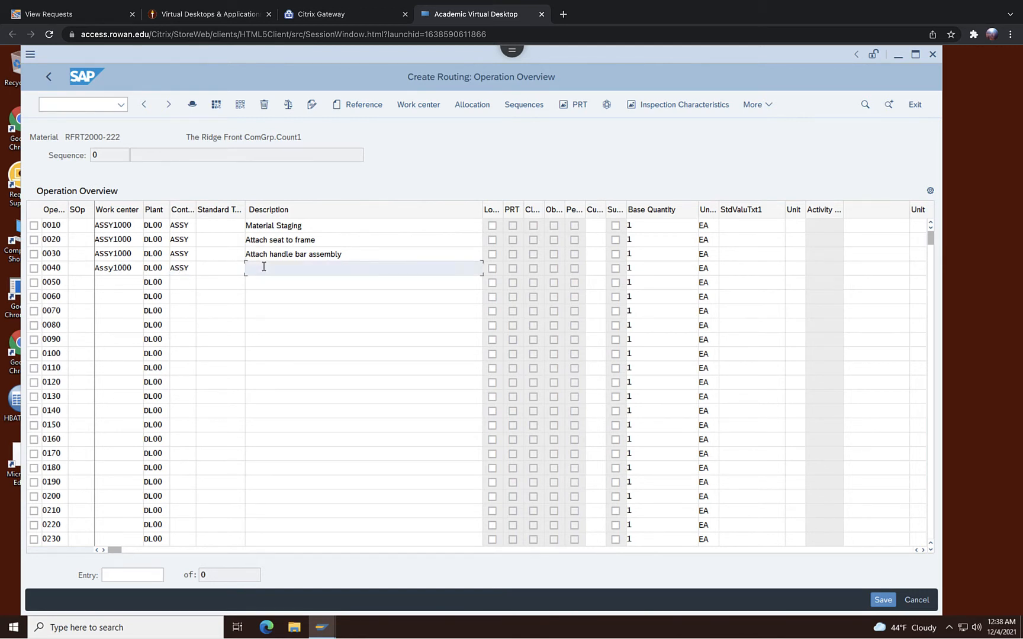
text(Attache derailuer gear assm. to wheel)
Fill operation 0050 with work center ASSY1000, control key ASSY, and description Attach front and rear wheels.
click(109, 282)
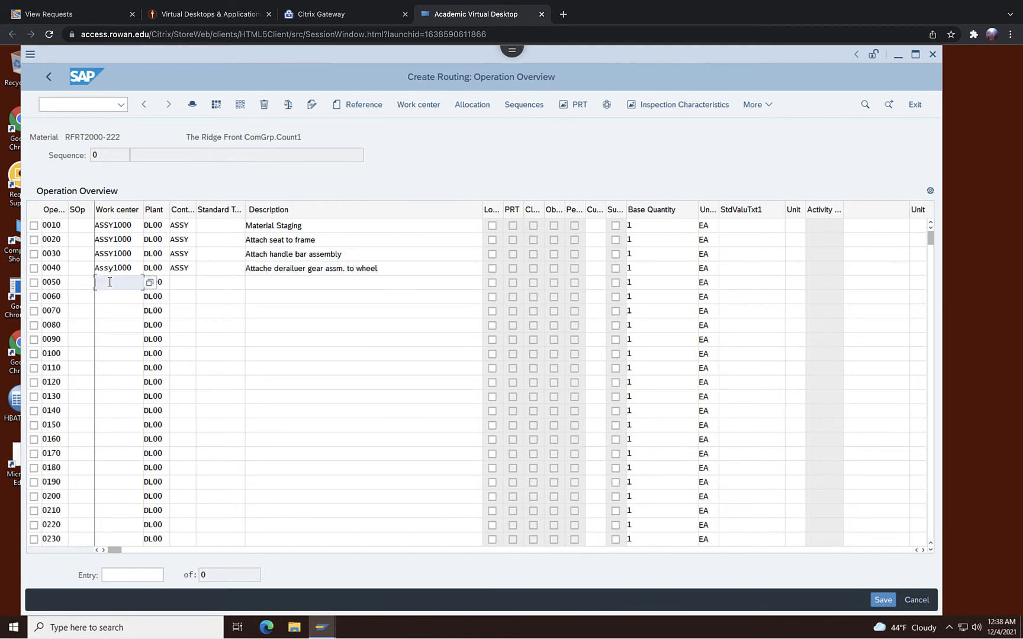
text(ASSY1000)
click(173, 279)
text(ASS)
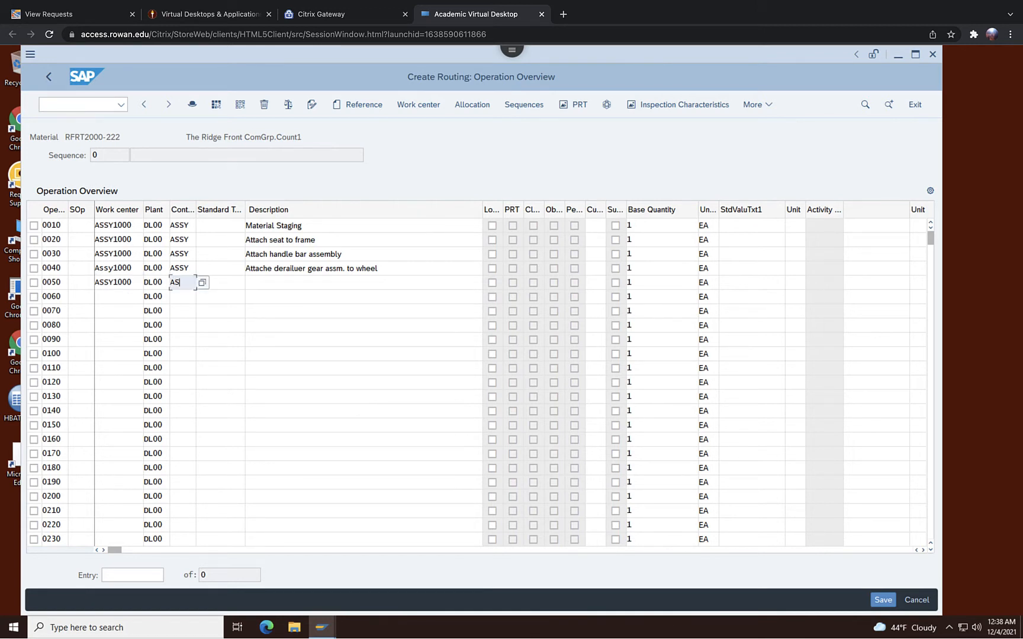
text(Y)
click(270, 283)
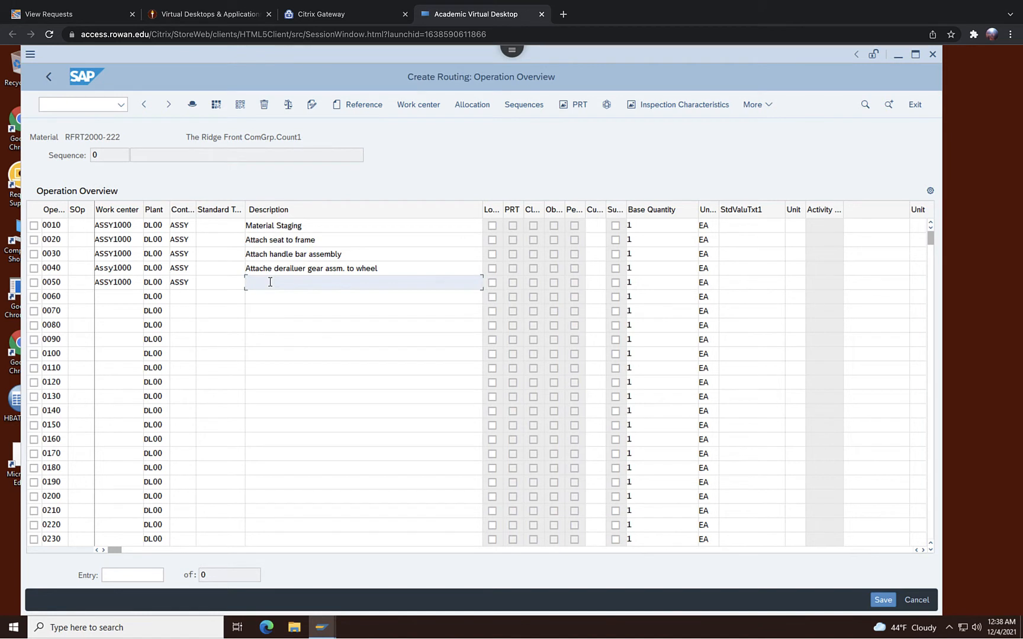
text(A)
key(BackSpace)
text(tta)
key(BackSpace)
key(BackSpace)
key(BackSpace)
text(Attache)
key(BackSpace)
key(BackSpace)
text(ffr)
text(ont and rea)
text(r wheel)
click(272, 283)
key(BackSpace)
click(343, 283)
text(s)
Fill operation 0060 with work center ASSY1000, control key ASSY, and description Attach brakes.
click(112, 295)
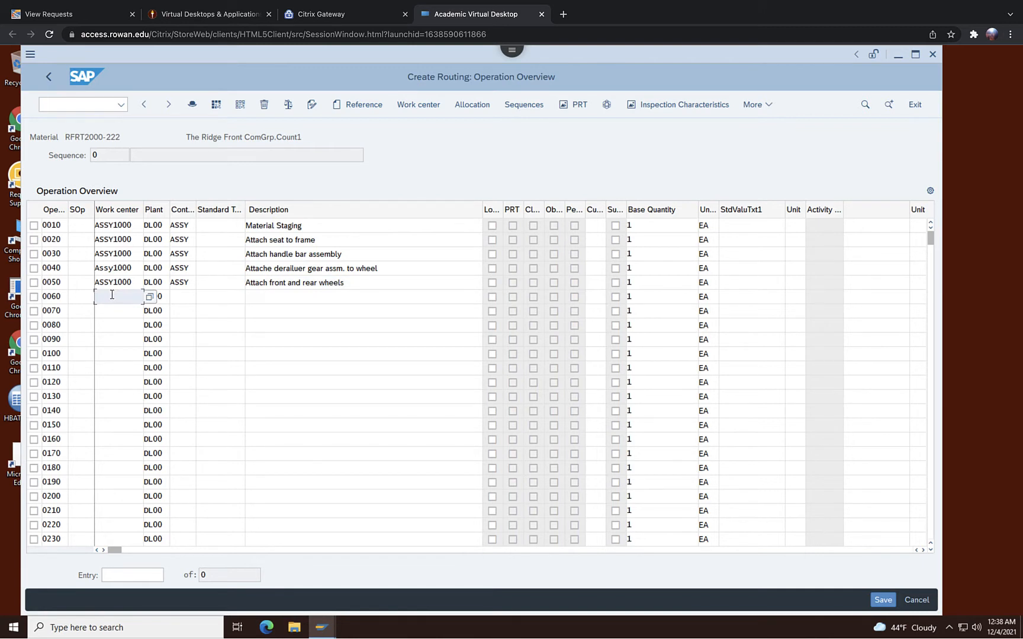
text(ASSY1000)
click(183, 296)
text(ASSY)
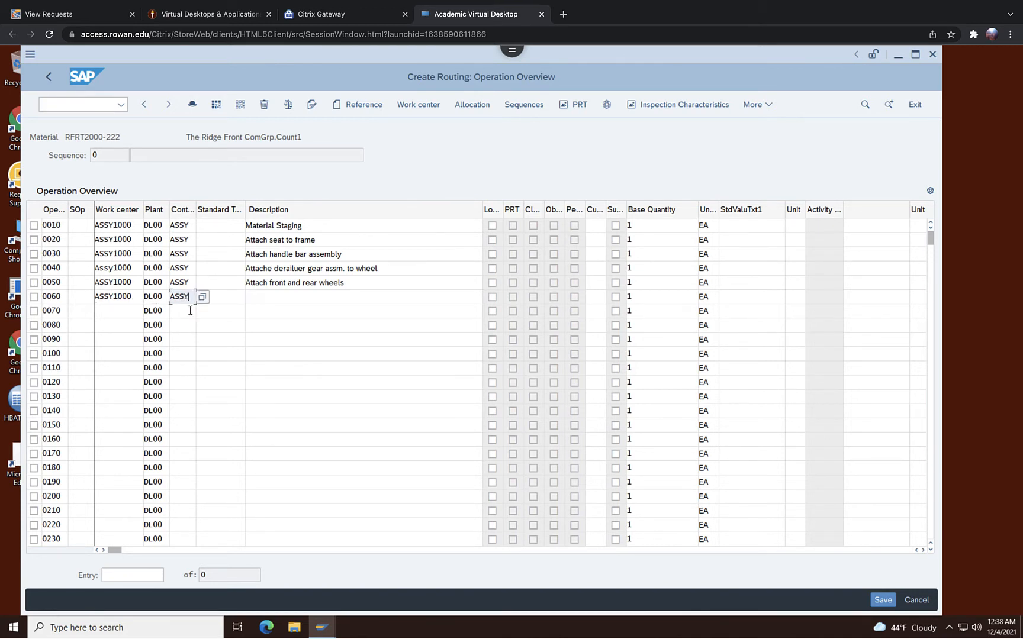
click(264, 293)
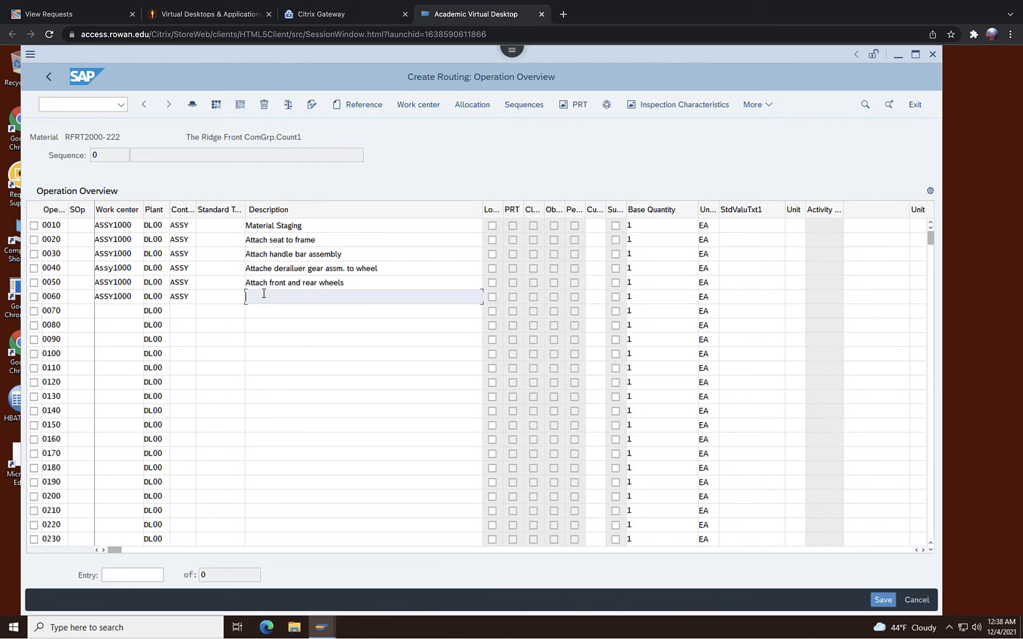
text(Attach brakes)
Fill operation 0070 with work center ASSY1000, control key ASSY, and description Attach pedals.
click(102, 312)
text(ASSY)
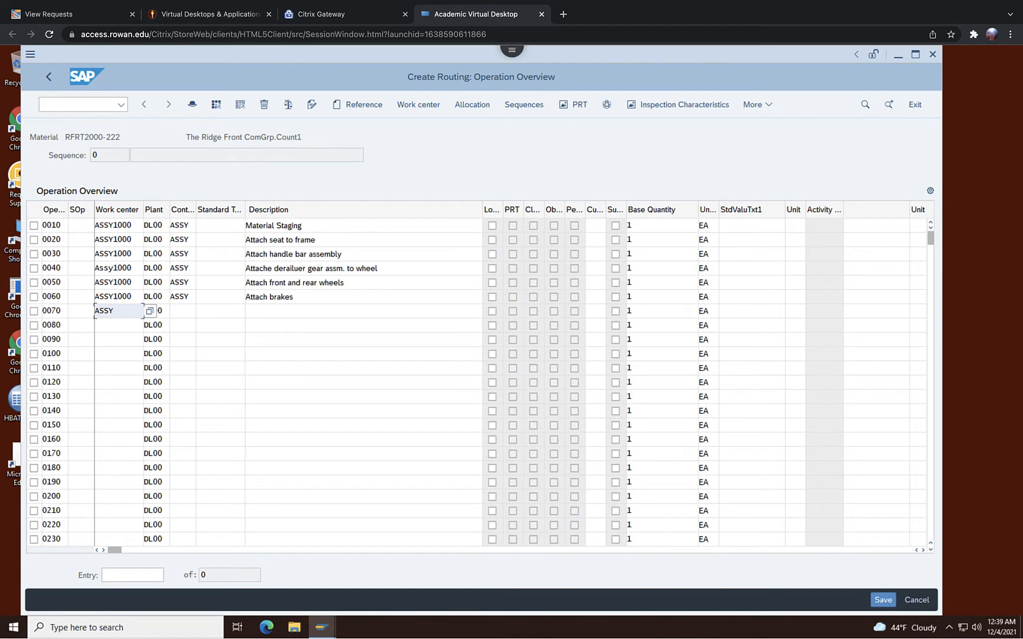
text(1000)
click(184, 306)
text(ASSY)
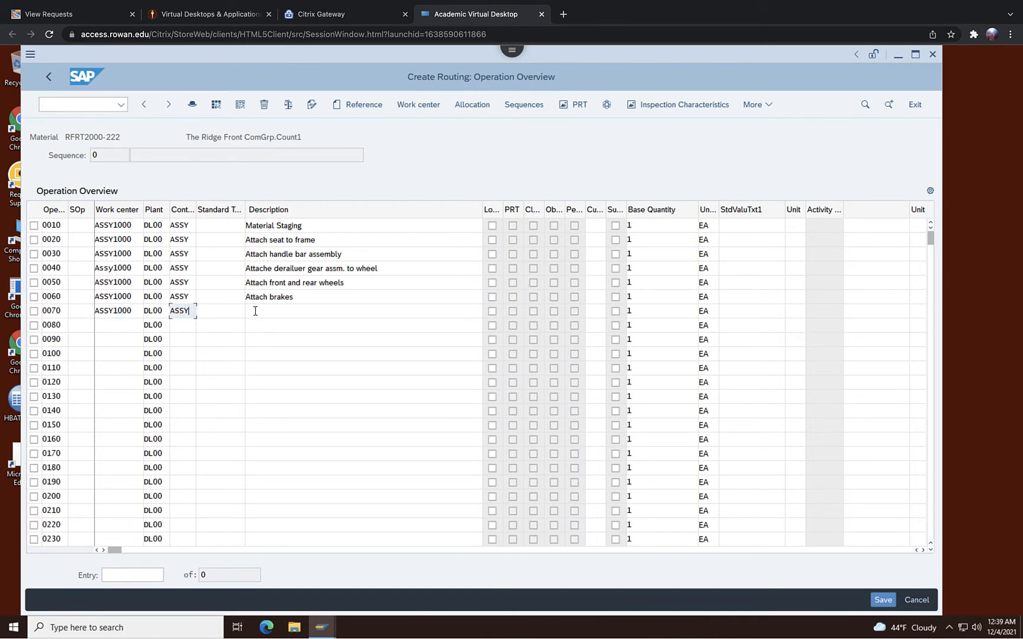
click(256, 312)
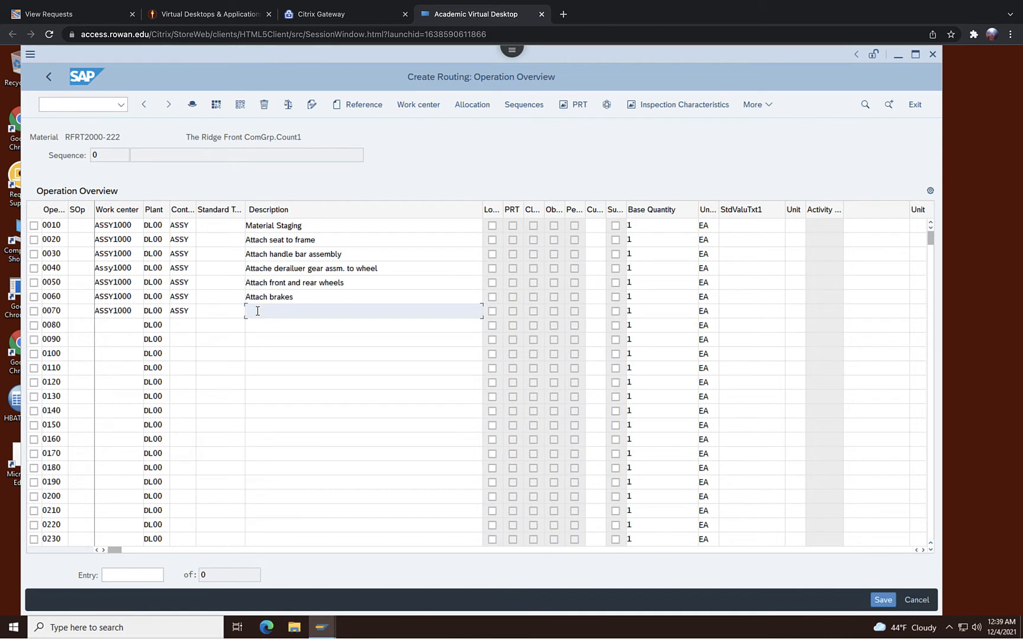
text(Attach pedals)
Fill operation 0080 with work center INSP1000, control key ASSY, and description Test bike.
click(100, 330)
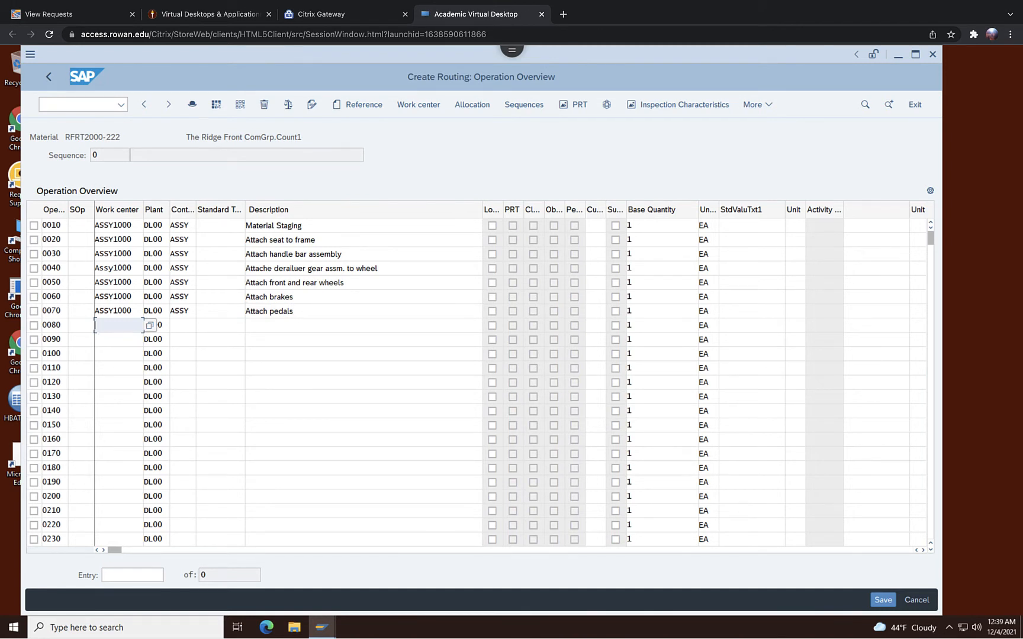
text(INSP1000)
click(187, 326)
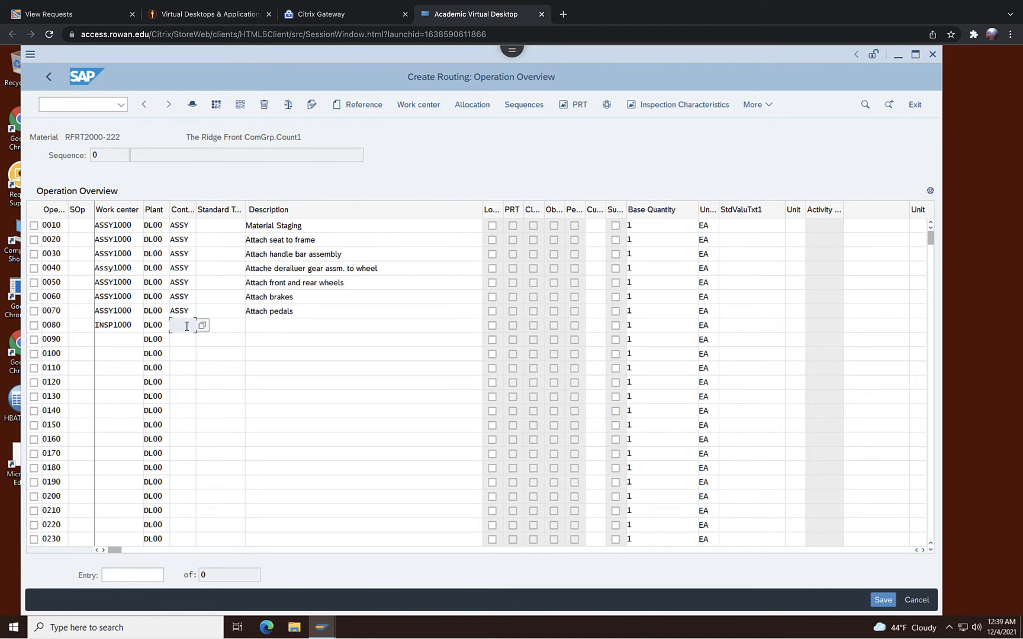
text(ASSY)
click(254, 327)
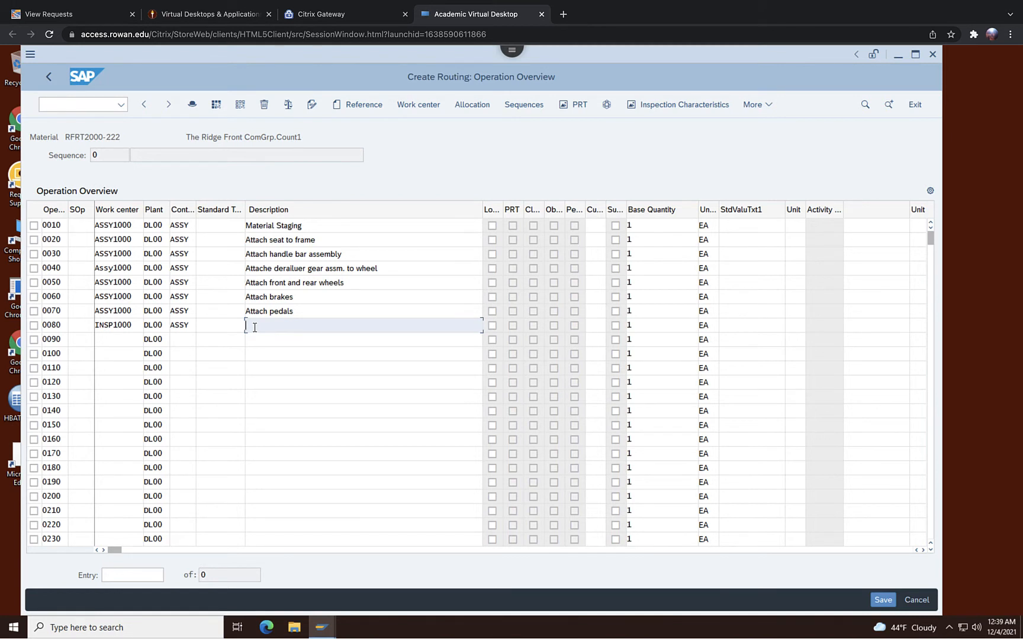
text(Test bike)
Fill operation 0090 with work center PACK1000, control key ASSY, and description Disassemble.
click(126, 340)
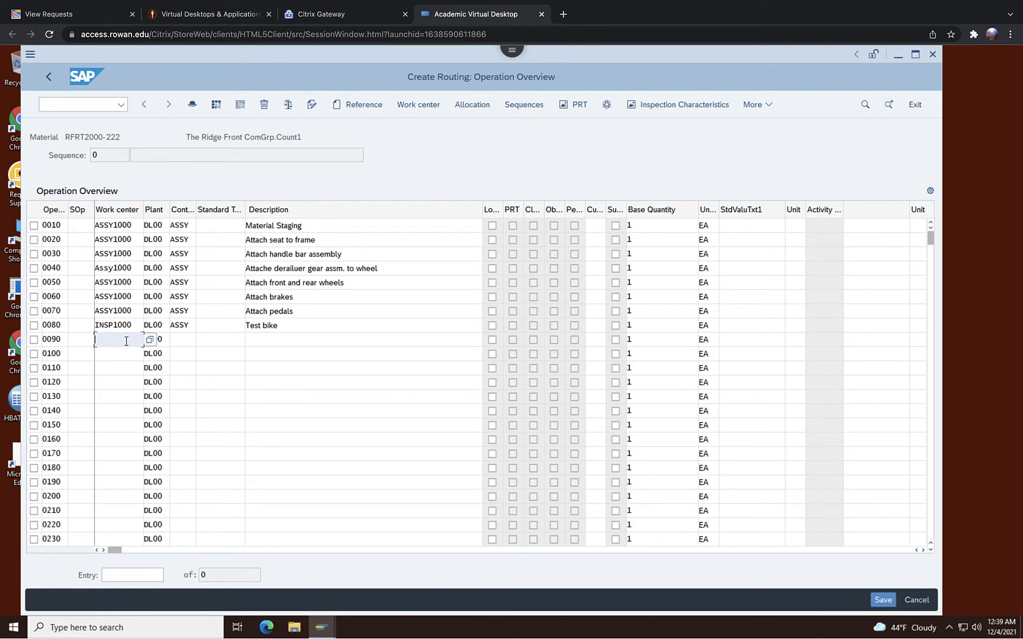
text(PACK1000)
click(179, 340)
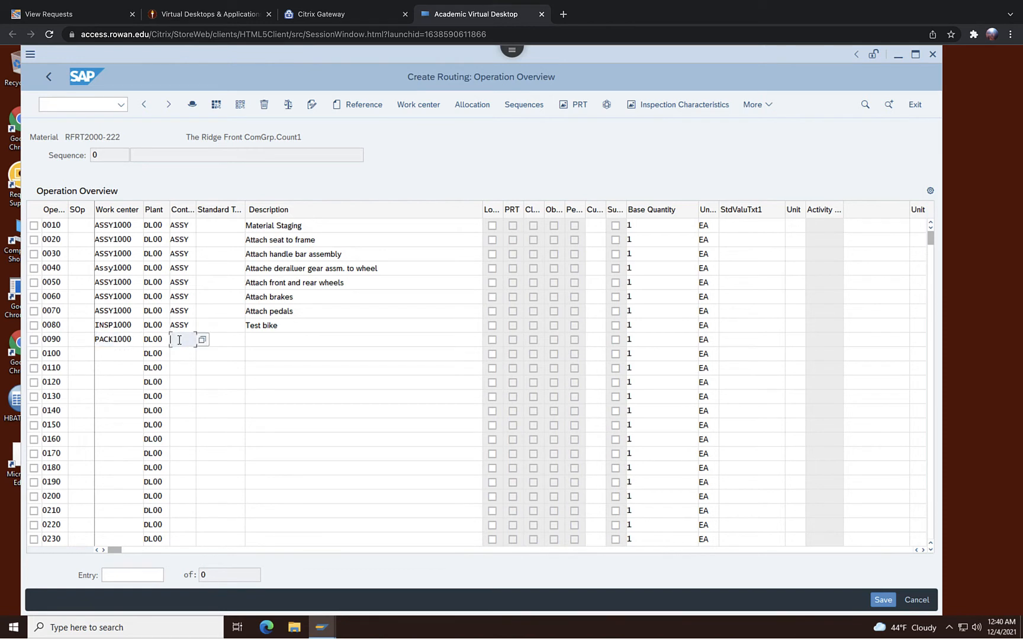
text(ASSY)
click(264, 345)
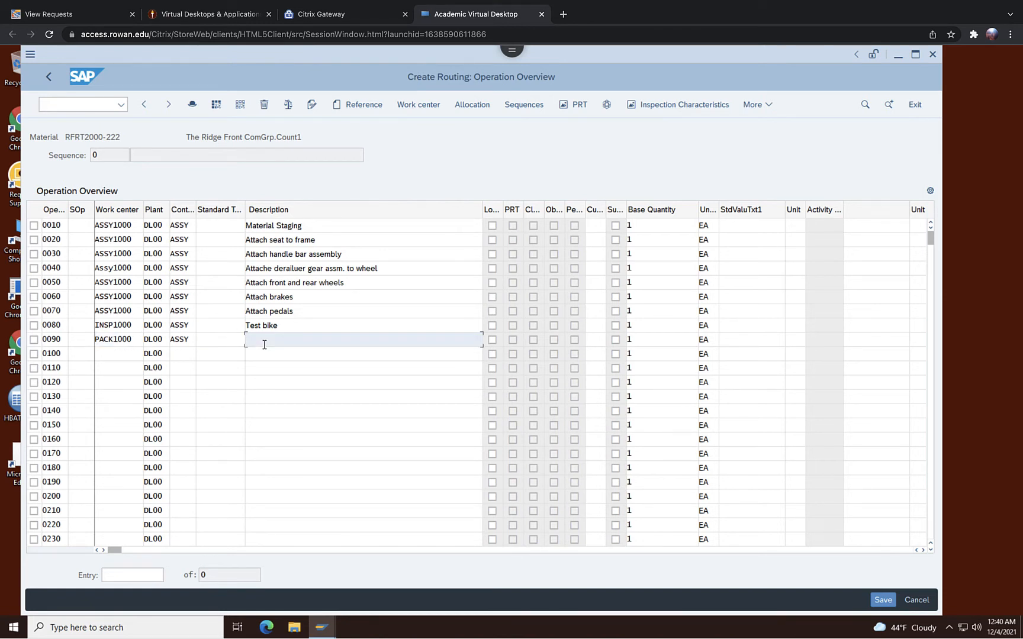
text(Disassemble)
Fill operation 0100 with work center PACK1000, control key ASSY, and description Pack bike.
click(115, 350)
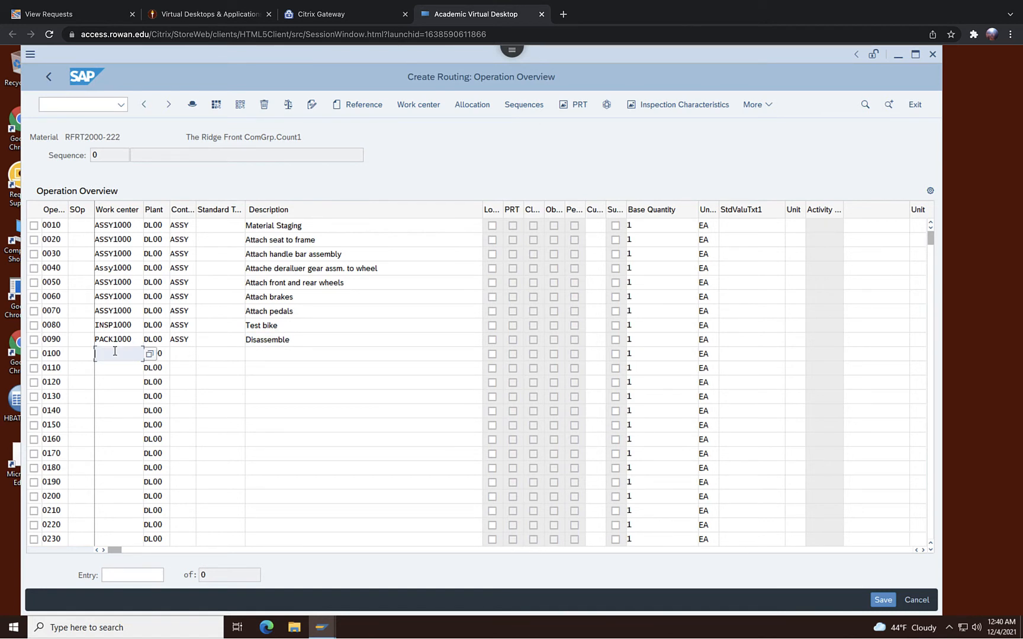
text(PACK1000)
click(183, 357)
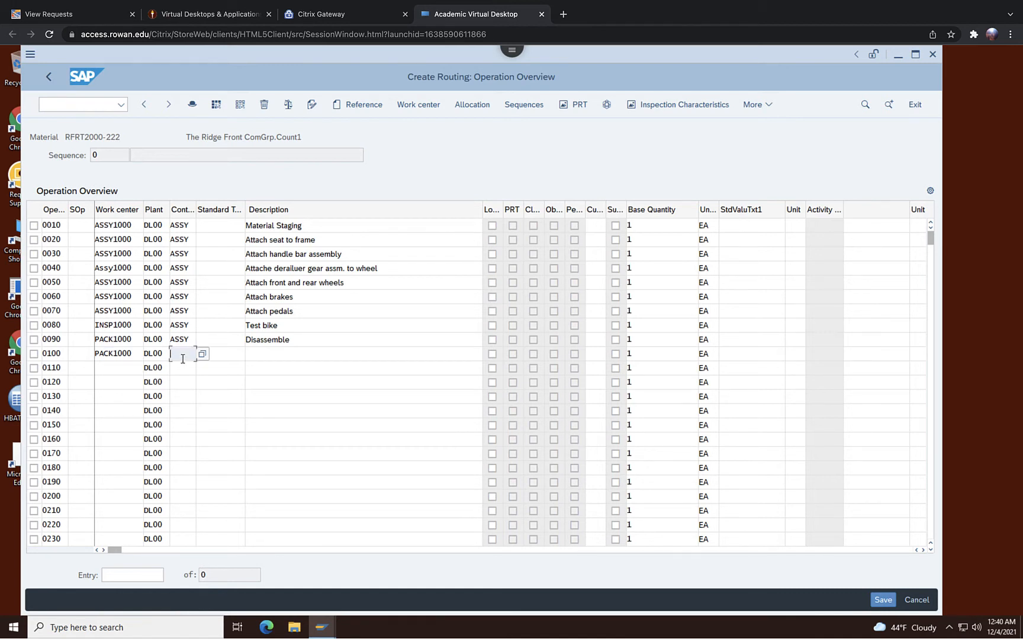
text(ASSY)
click(261, 352)
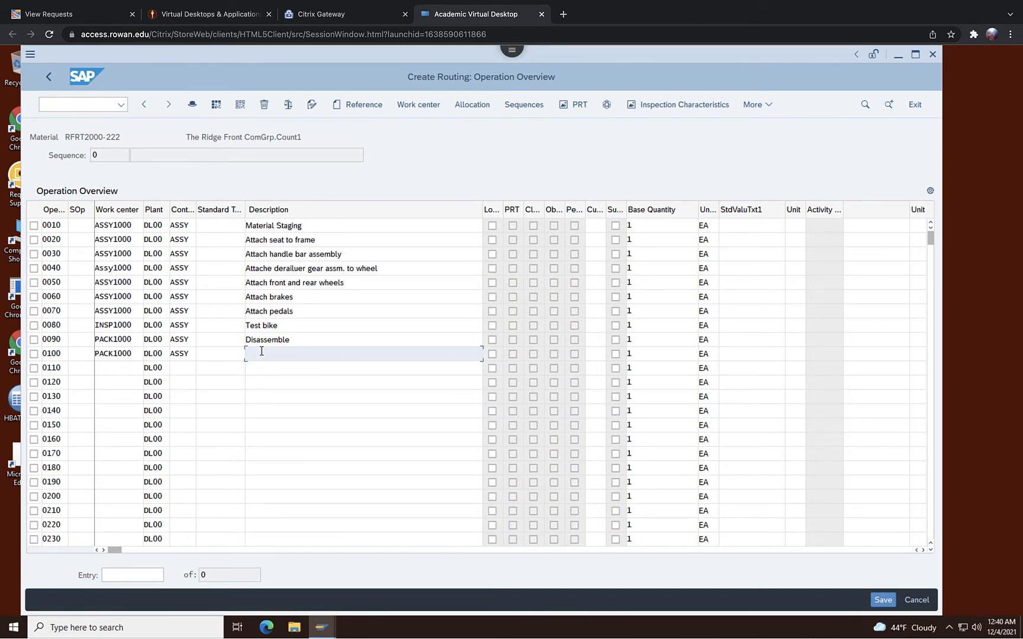
text(Pack bike)
Fill operation 0110 with work center PACK1000, control key ASSY, and description Move to storage, and confirm the entries.
click(126, 369)
text(PACK)
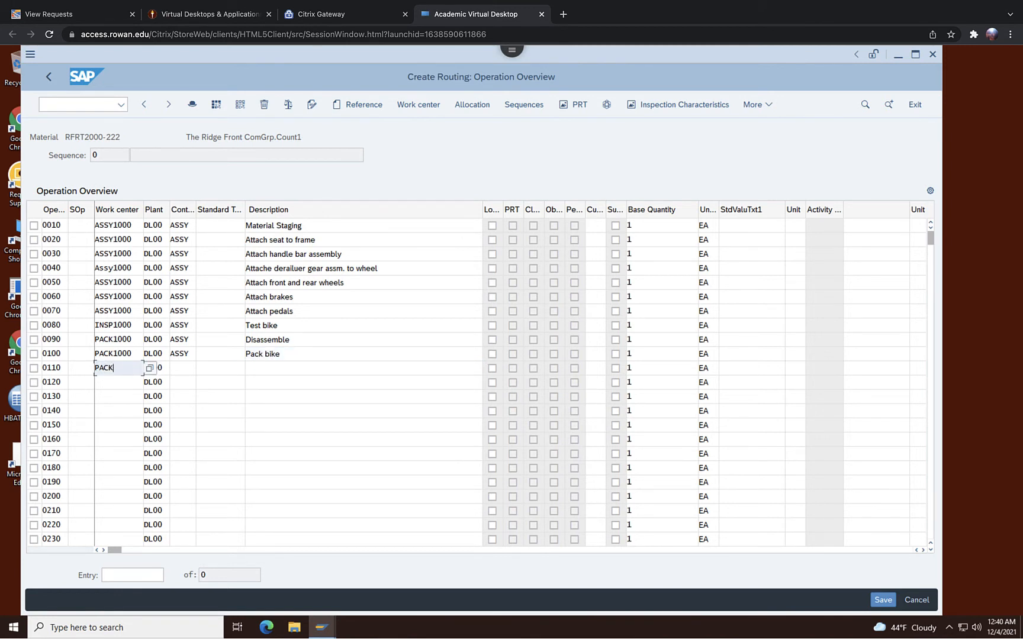
text(1000)
click(179, 358)
click(179, 368)
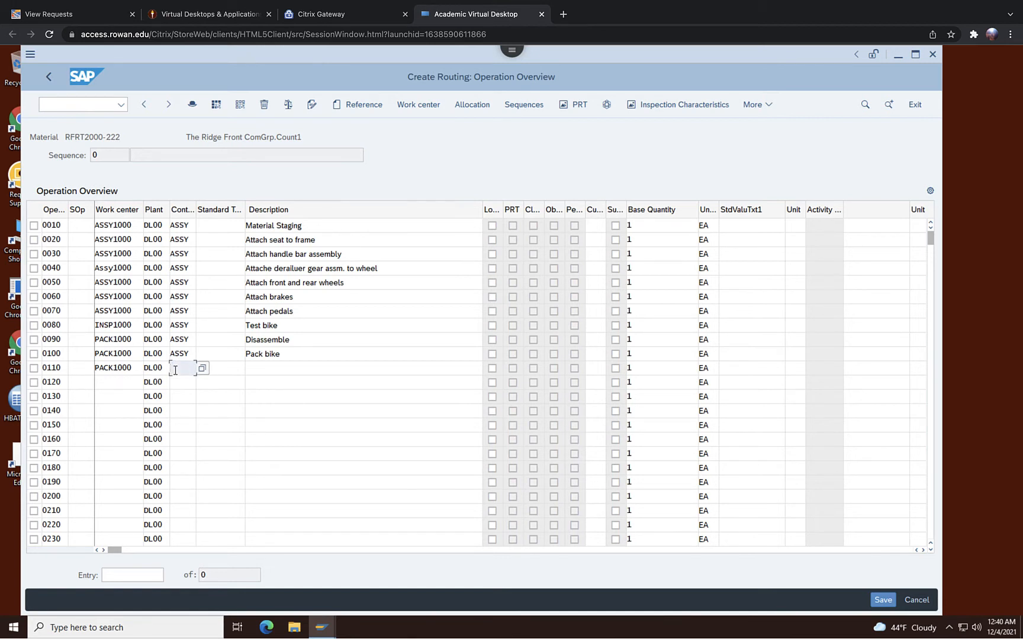
text(ASSY)
click(265, 367)
text(M)
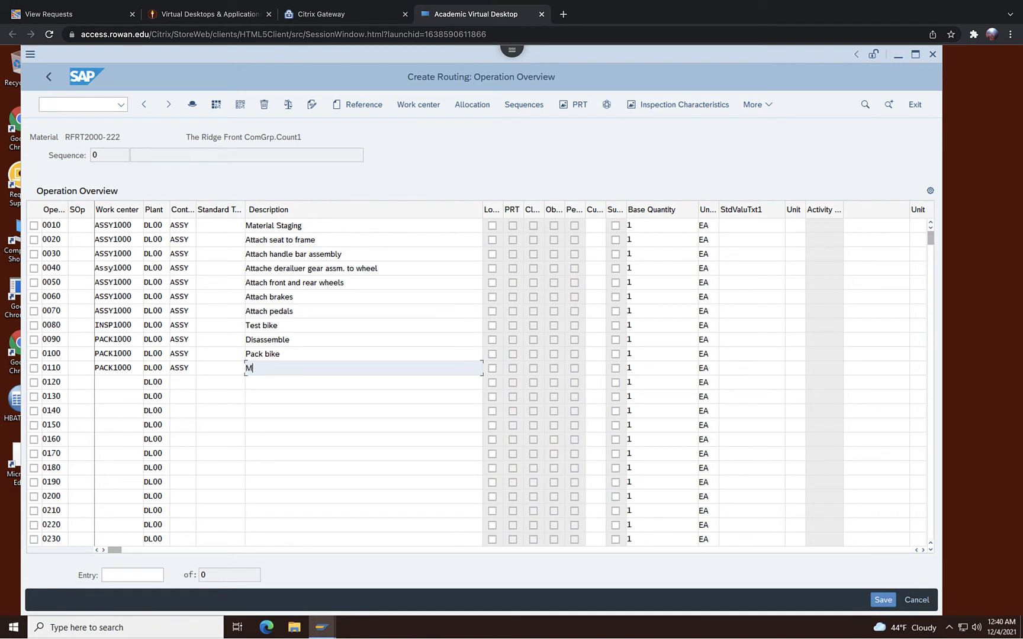
text(ove to storage)
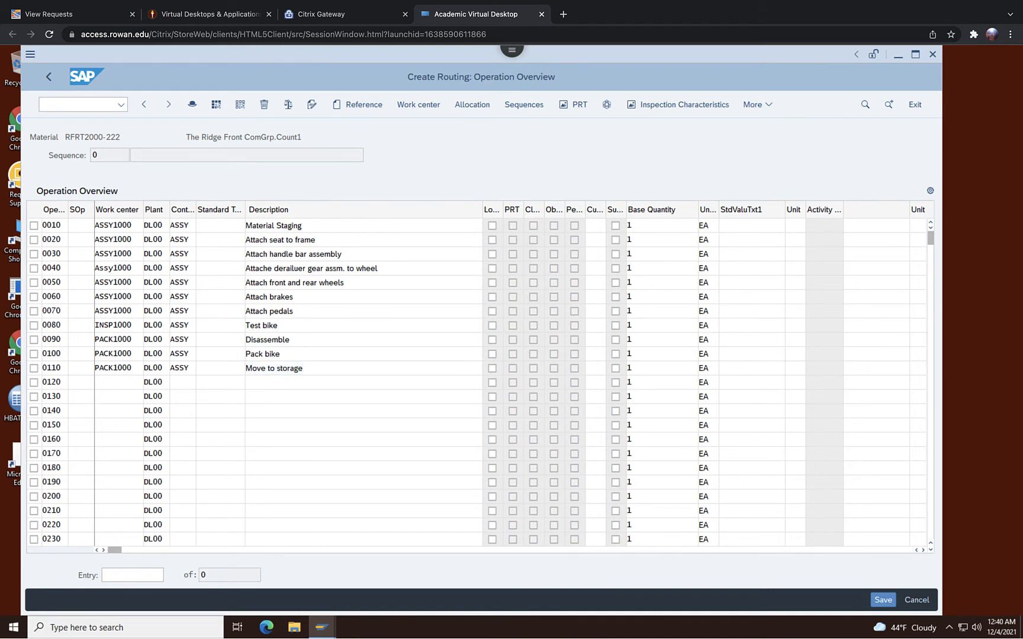
key(Return)
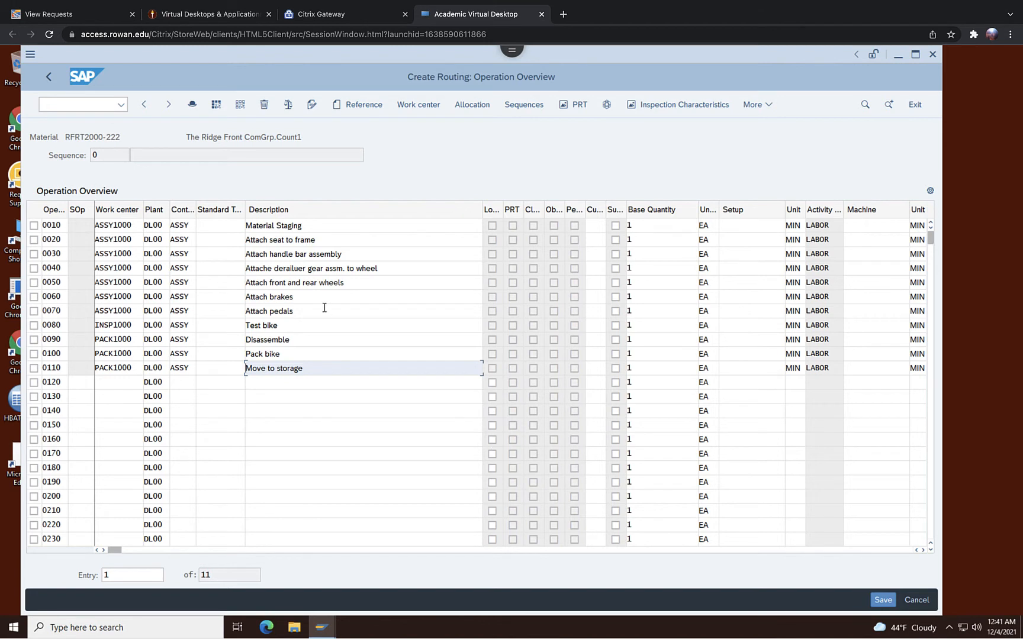
Open the details of operation 0010 and set its setup time to 3 minutes and labor time to 10 minutes.
double_click(277, 227)
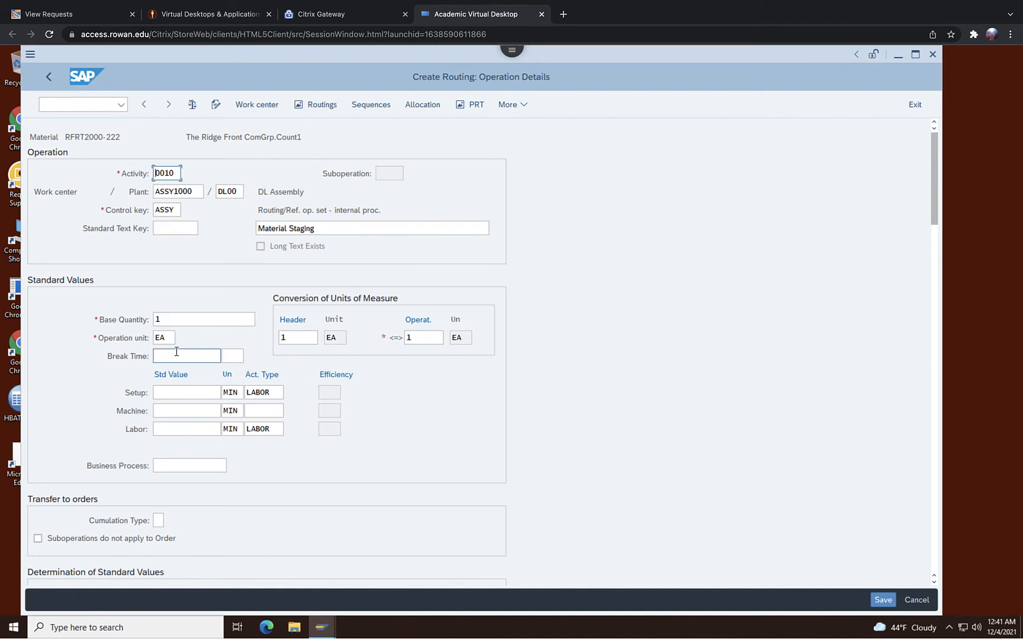
click(204, 392)
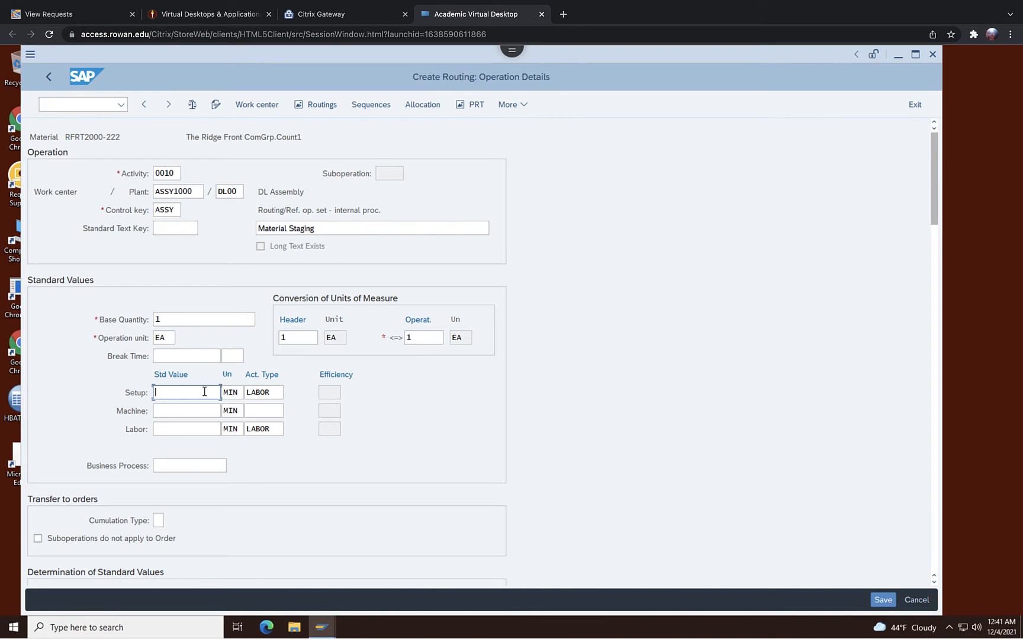
text(3)
click(169, 106)
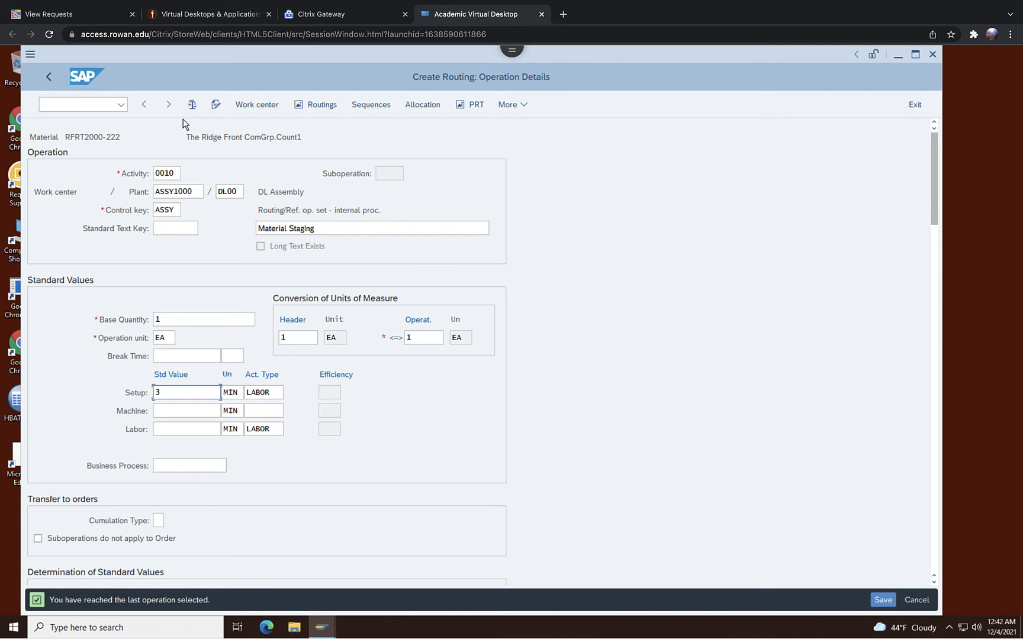
click(168, 104)
click(178, 429)
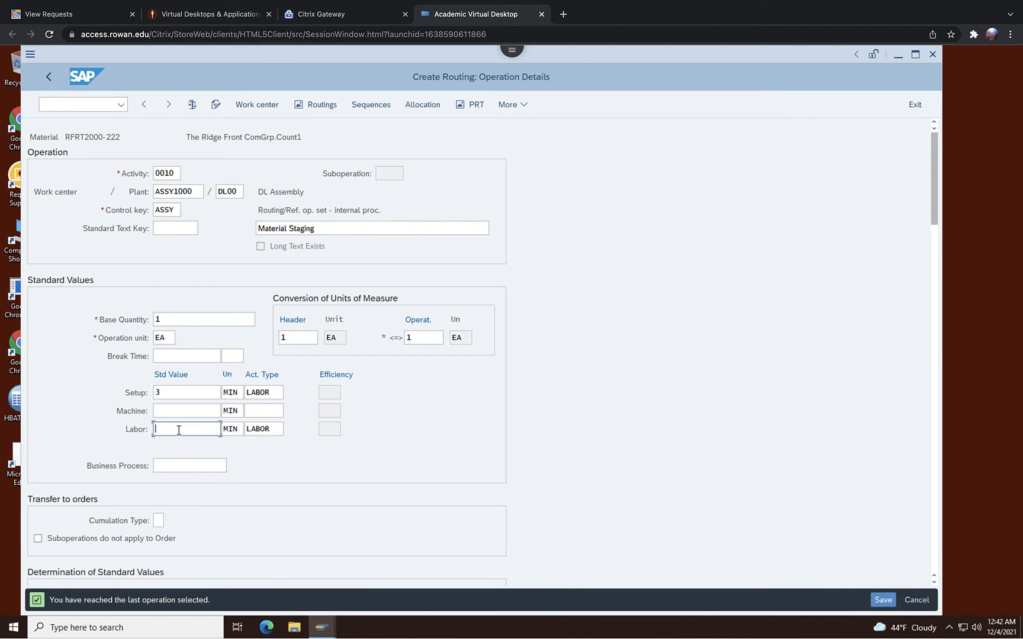
text(10)
Save the routing.
scroll(421, 435, down, 1)
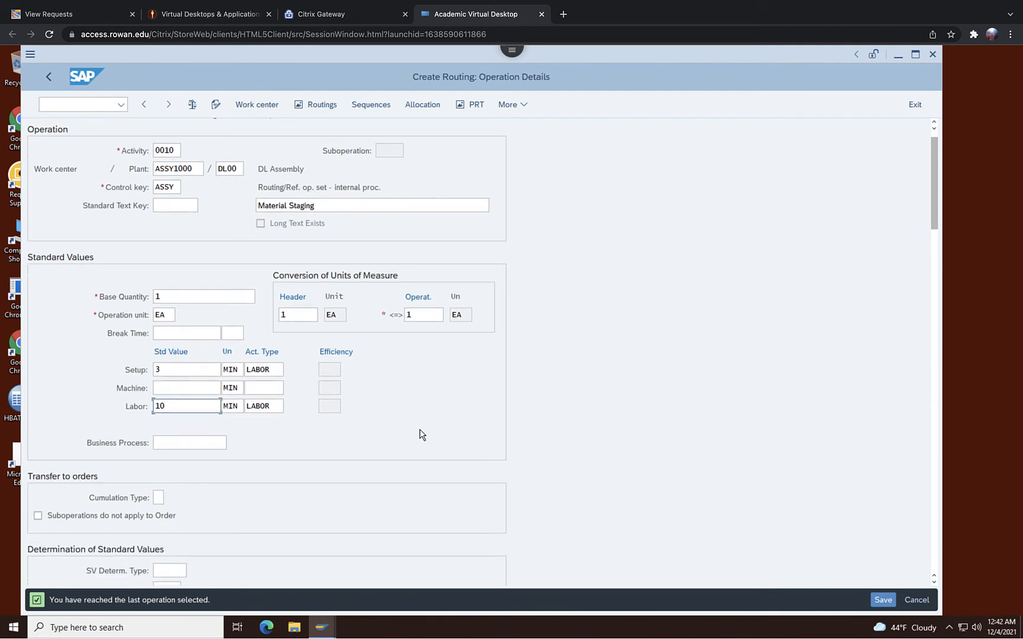
scroll(420, 430, down, 10)
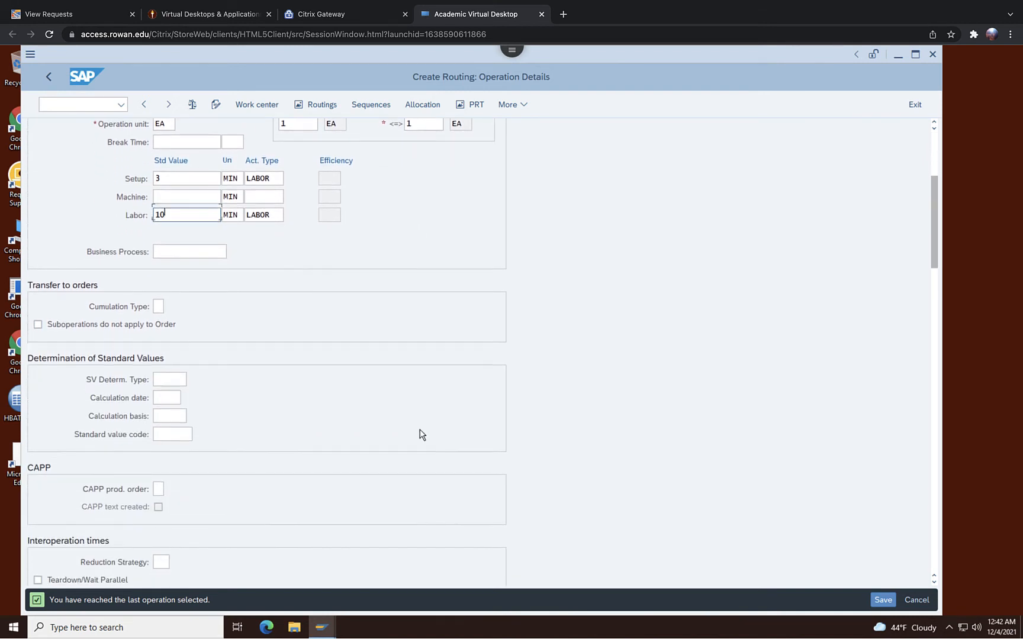
scroll(420, 434, down, 10)
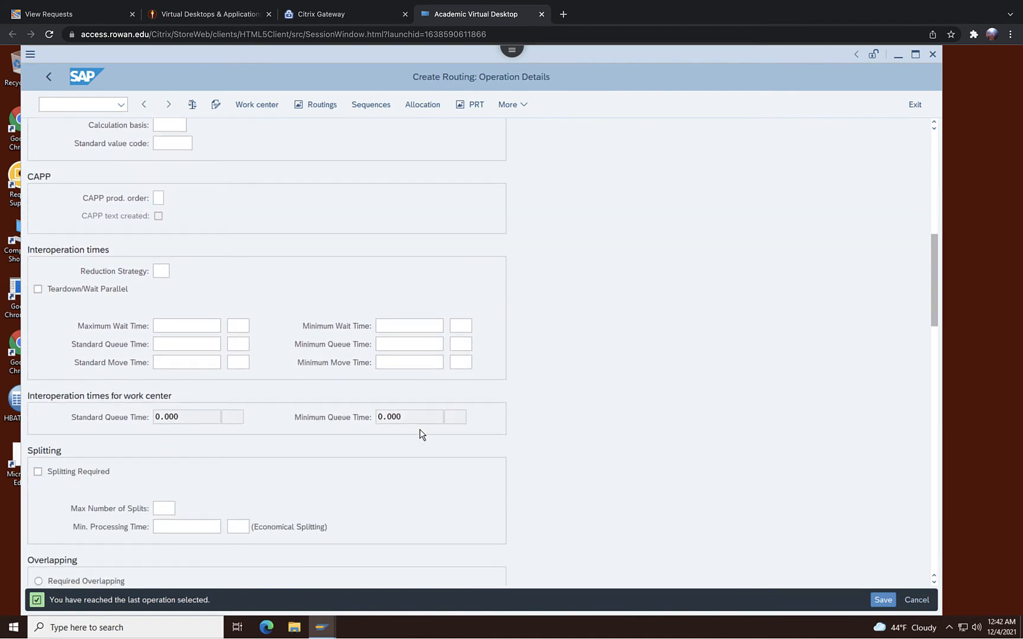
scroll(420, 434, down, 1)
scroll(420, 429, down, 17)
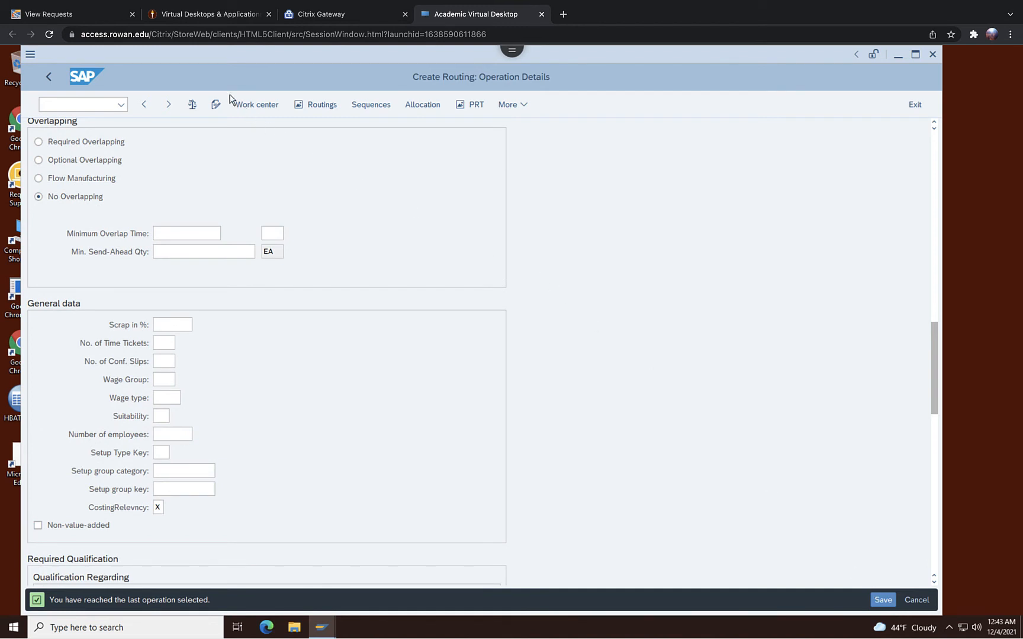
click(169, 105)
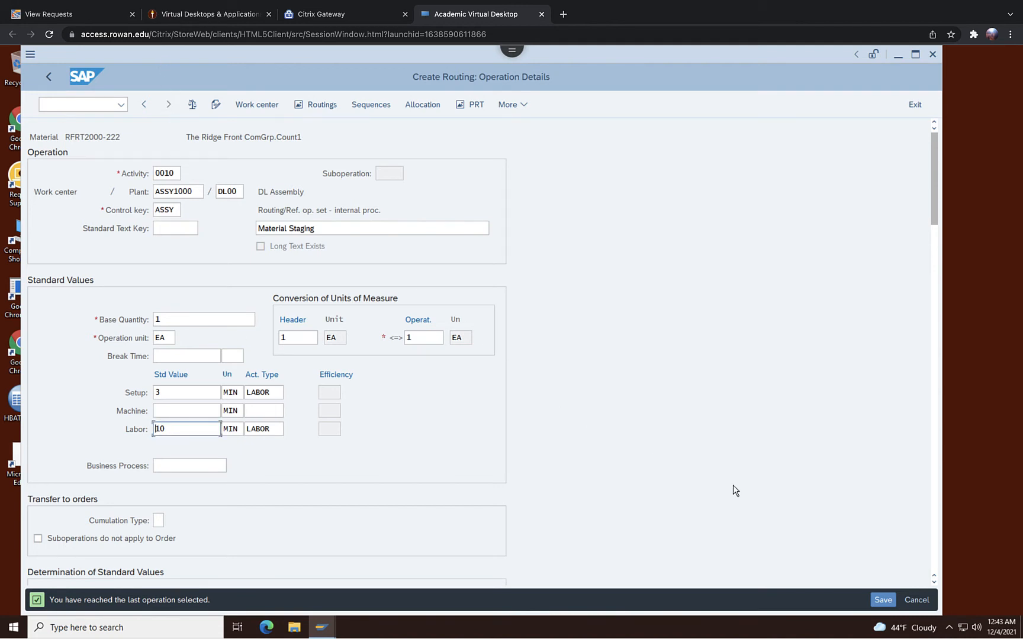
click(876, 596)
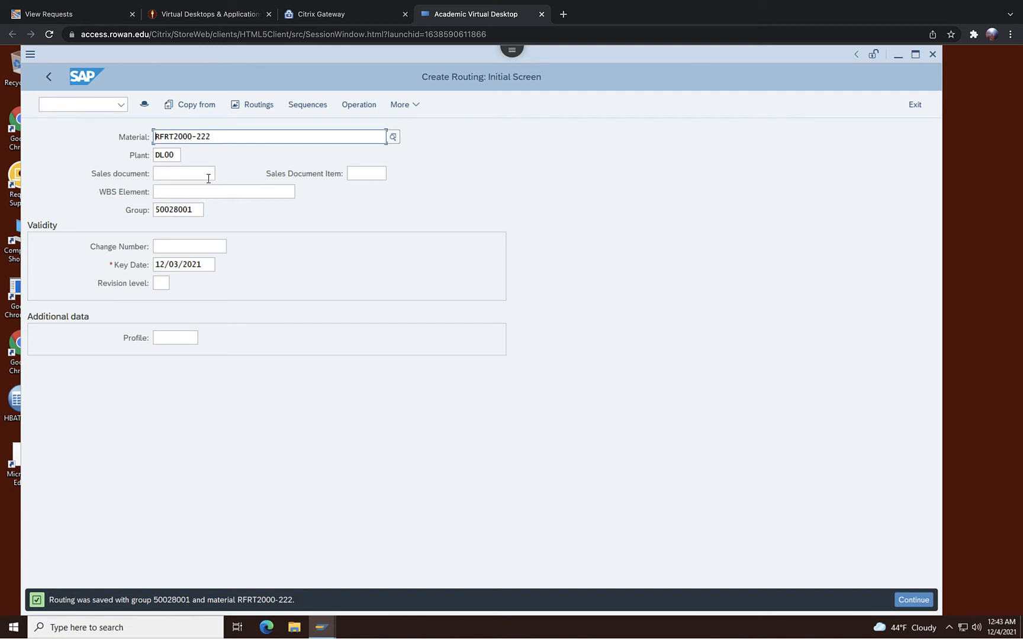
Exit to the main menu and open the standard routing of material RFRT2000-222 in plant DL00 for changing.
click(915, 109)
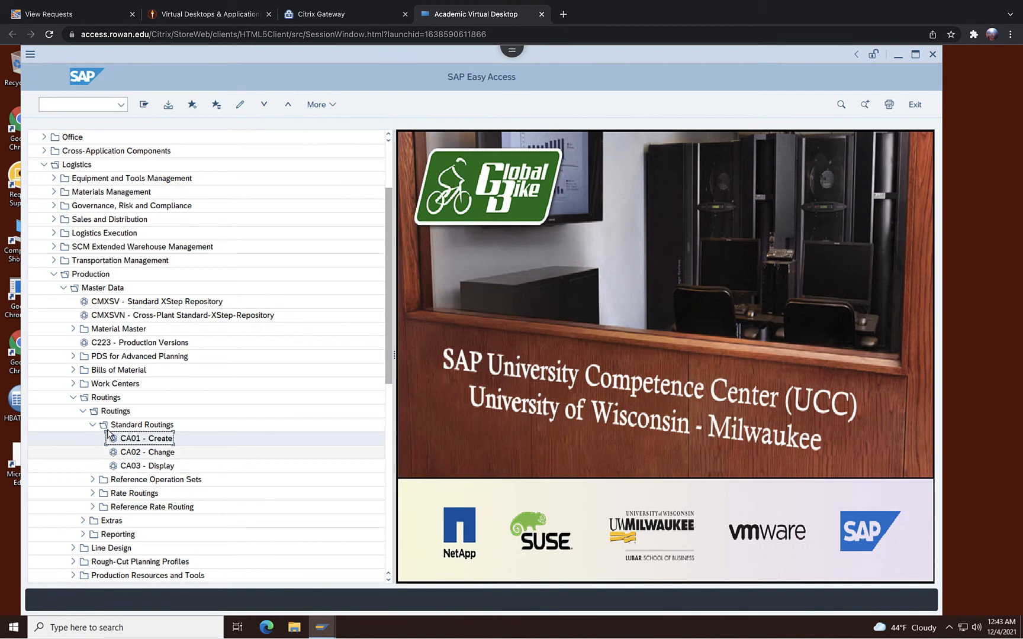
click(159, 453)
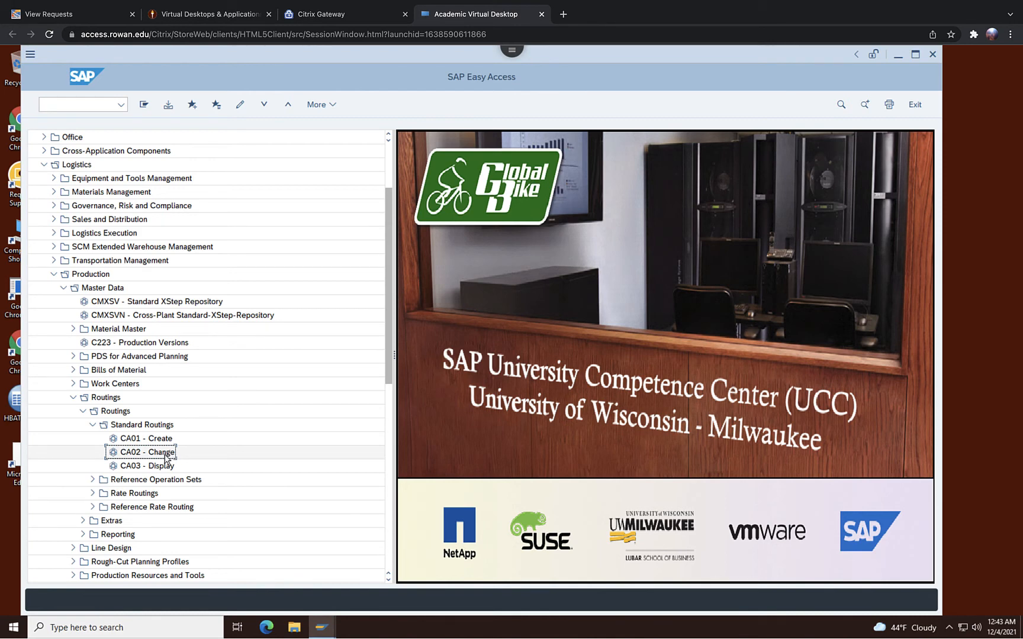
double_click(166, 457)
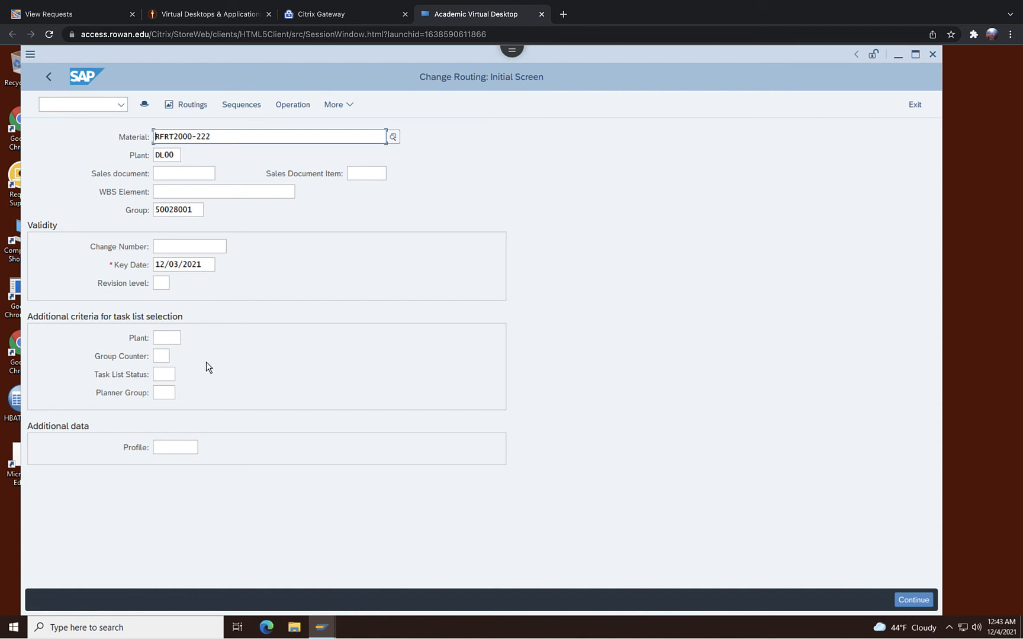
click(195, 213)
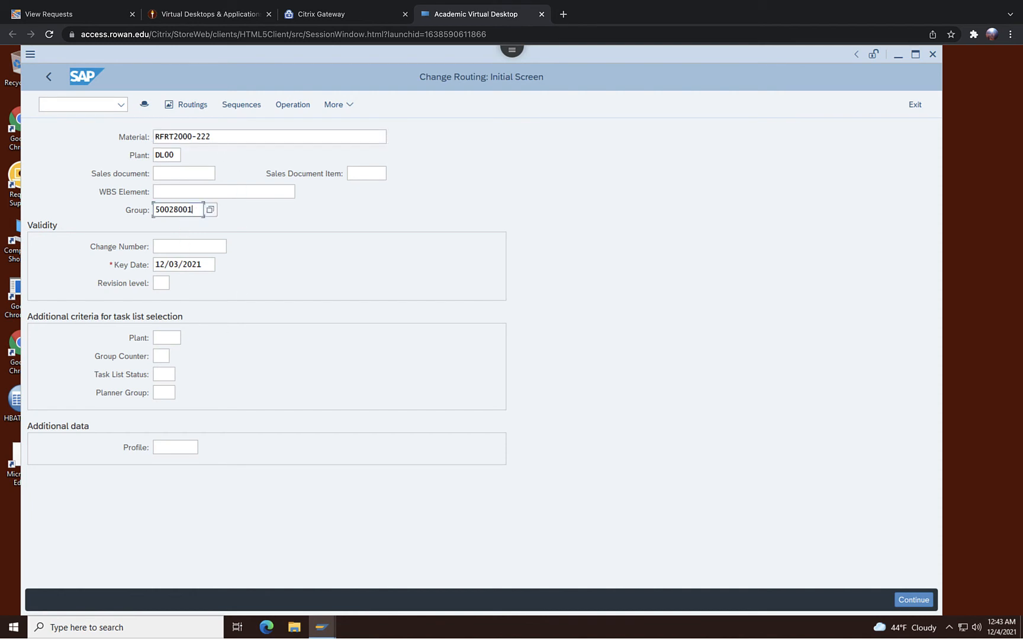
key(BackSpace)
key(BackSpace)
key(BackSpace)
key(BackSpace)
key(BackSpace)
key(BackSpace)
key(BackSpace)
key(BackSpace)
click(904, 597)
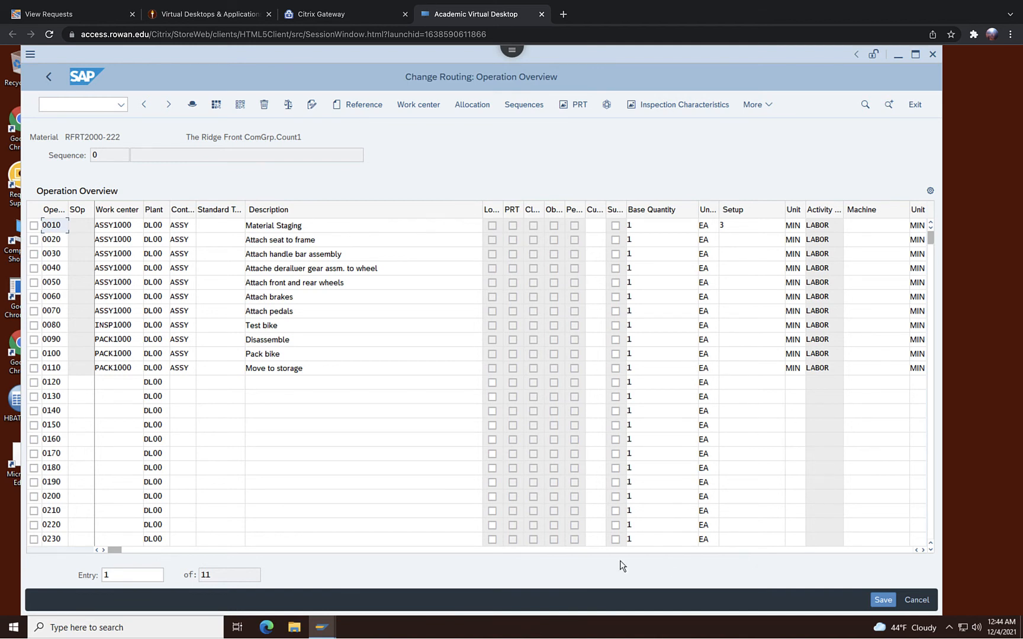
Set operation 0020's setup time to 1 minute and labor time to 1 minute.
click(923, 550)
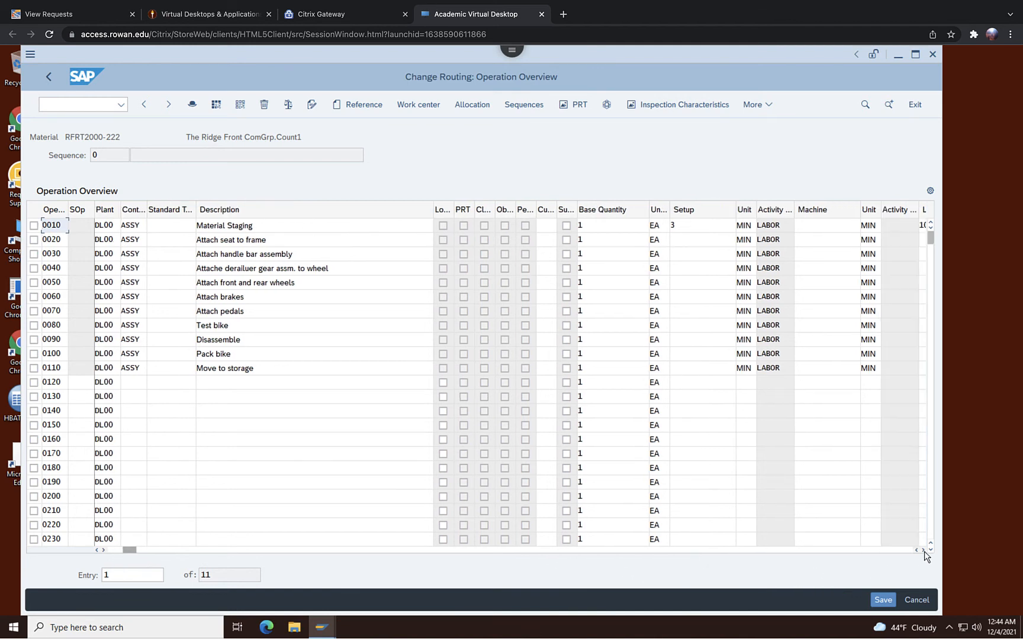
click(923, 549)
click(923, 550)
click(922, 549)
click(923, 550)
click(923, 550)
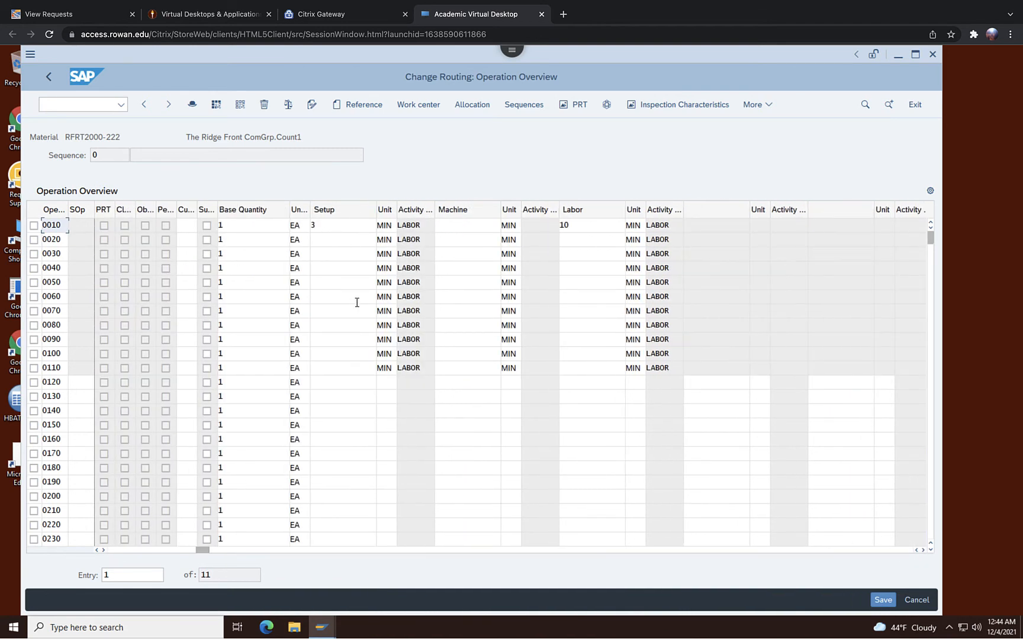
click(344, 240)
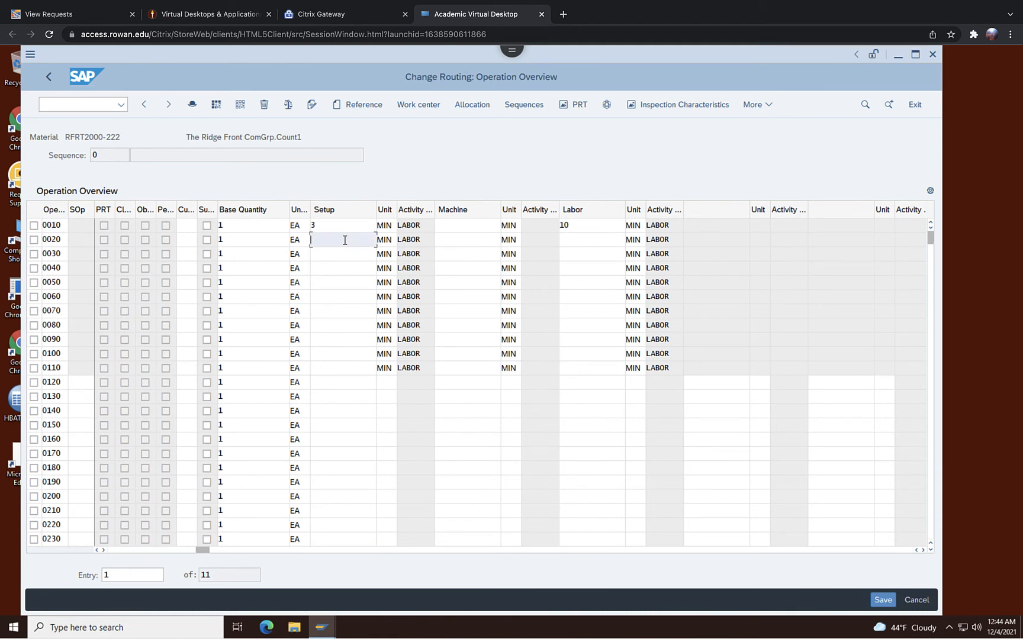
text(1)
click(575, 240)
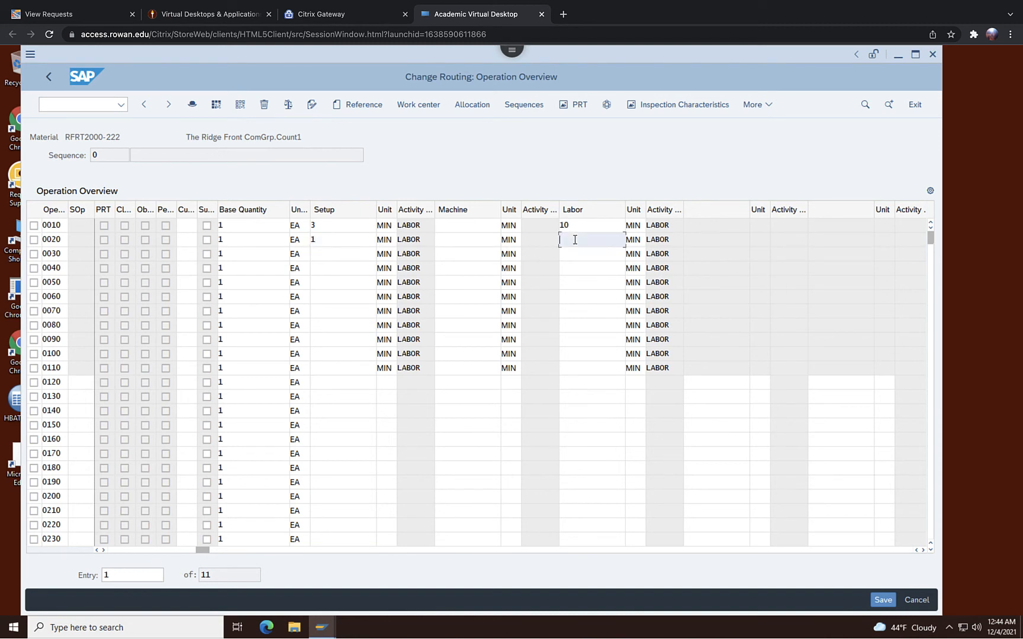
text(2)
key(BackSpace)
text(1)
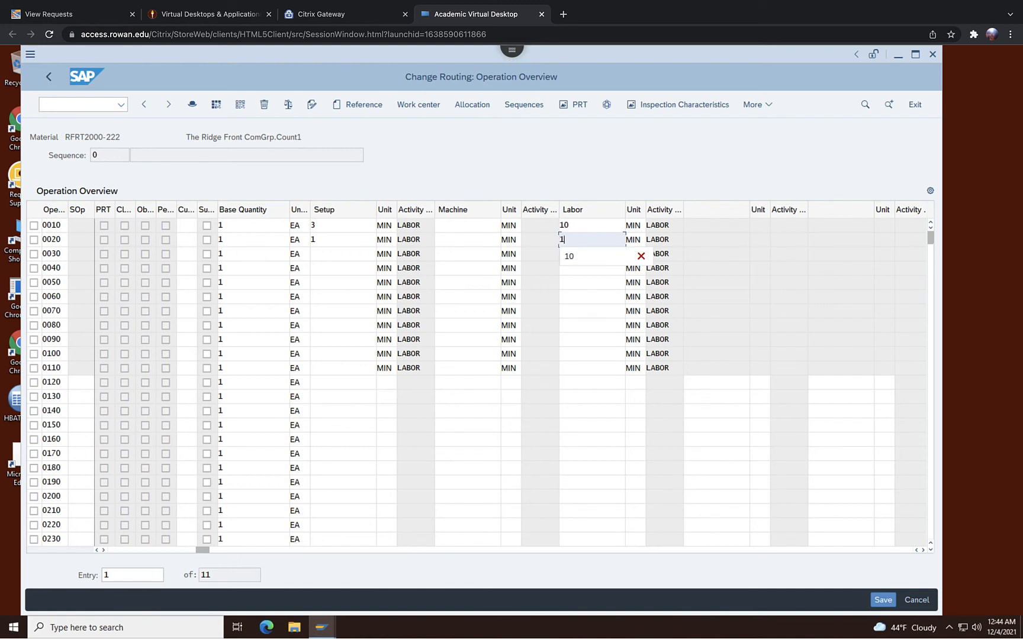
Enter setup 1 and labor 2 minutes for operations 0030 and 0040, and setup 2 and labor 5 for 0050.
click(321, 250)
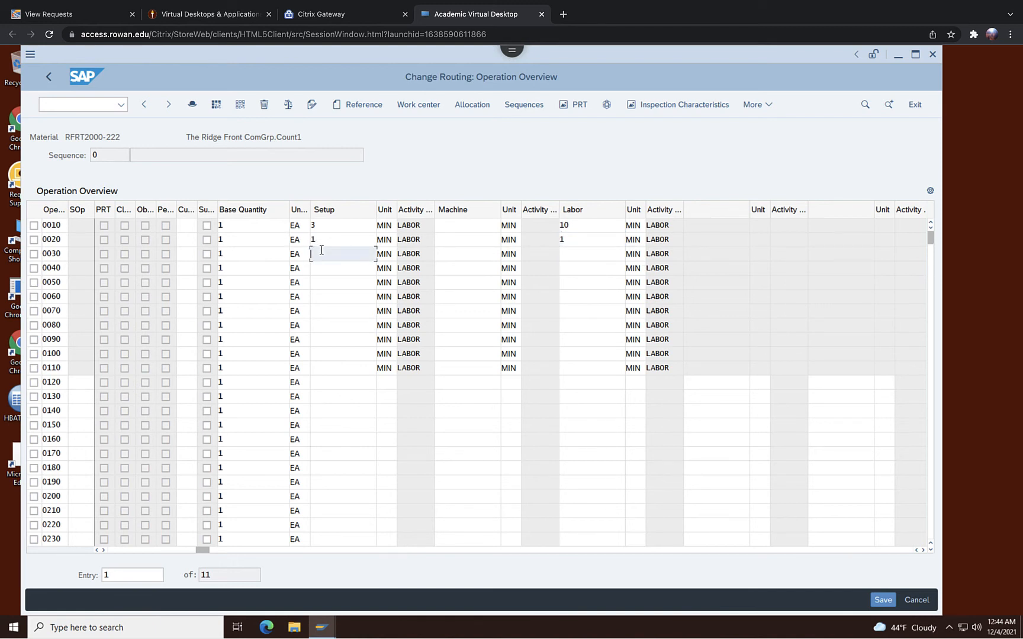
text(1)
click(568, 259)
text(2)
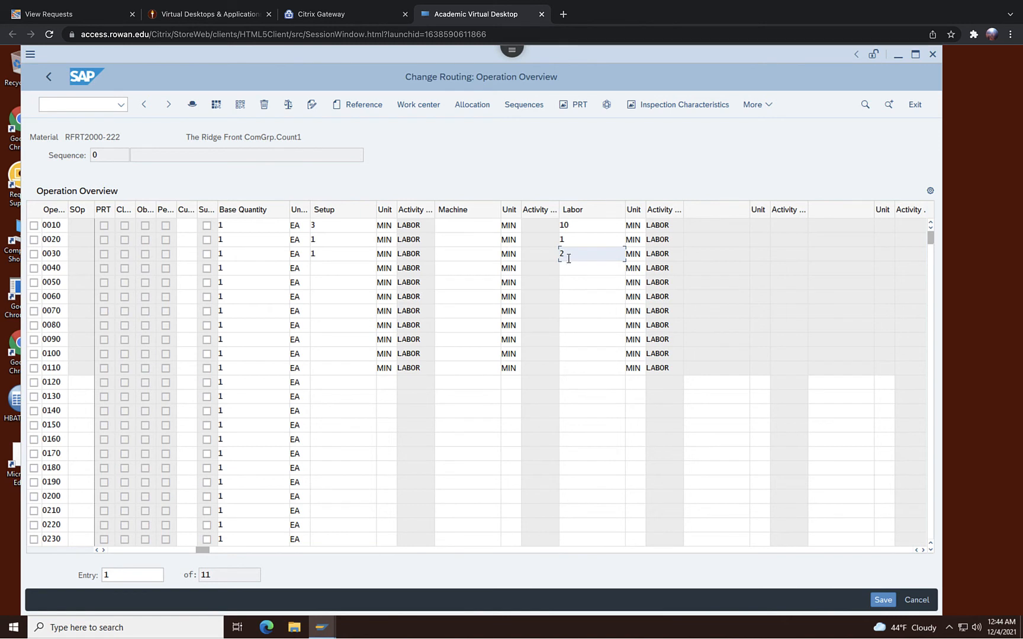
click(348, 267)
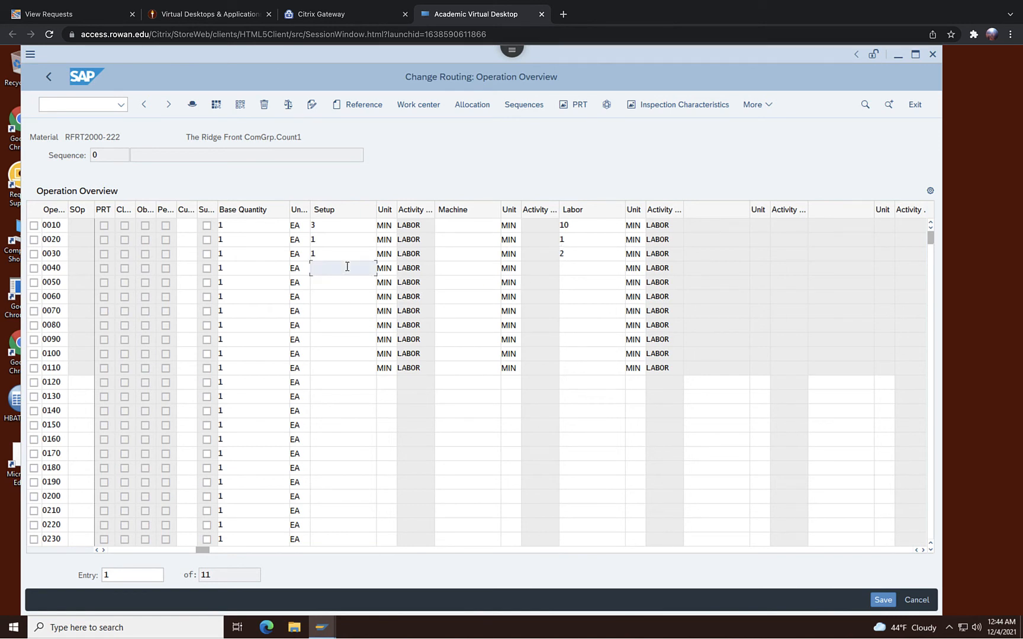
text(1)
click(581, 267)
text(2)
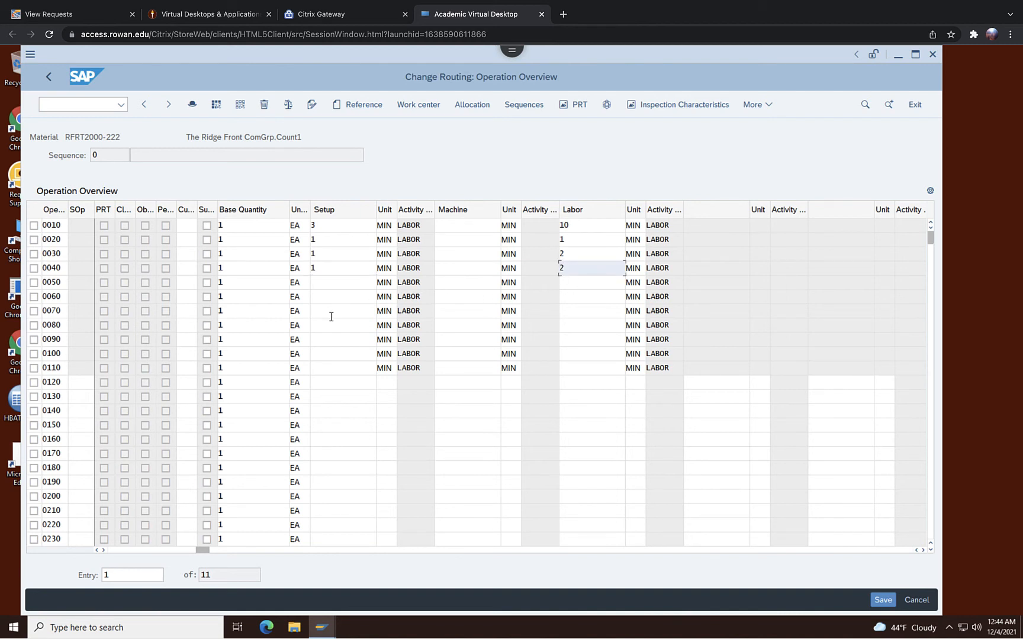
click(342, 280)
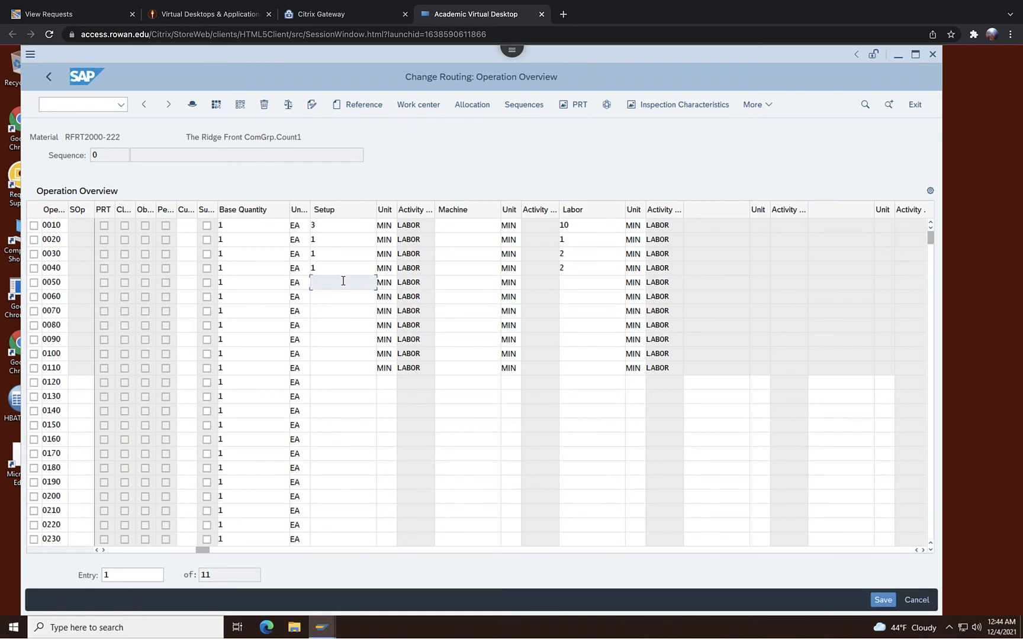
text(2)
click(565, 282)
text(5)
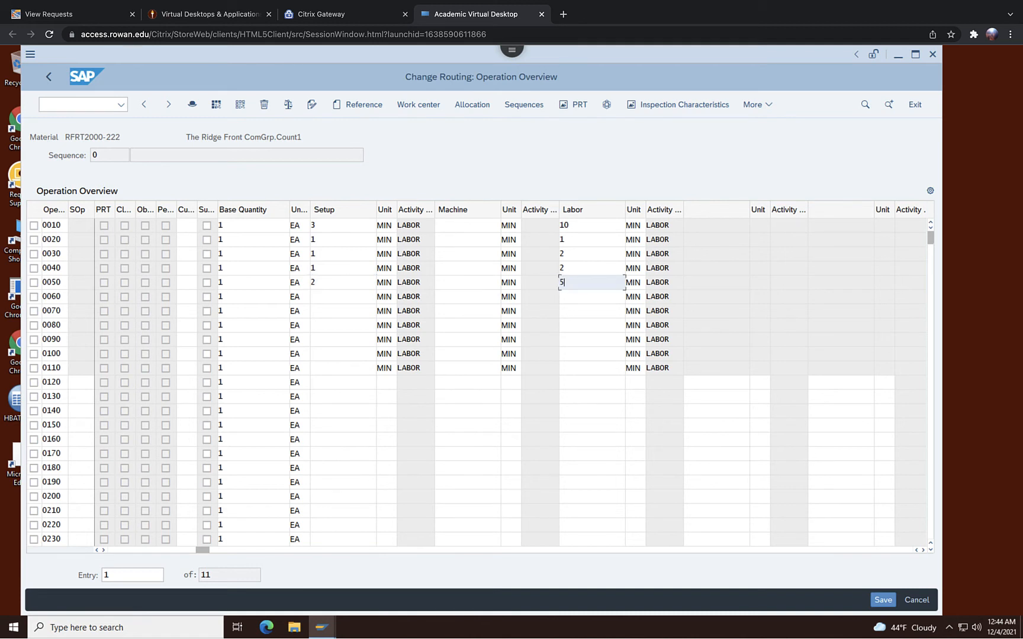
Set setup time 1 minute and labor time 2 minutes for operations 0060 and 0070.
click(332, 296)
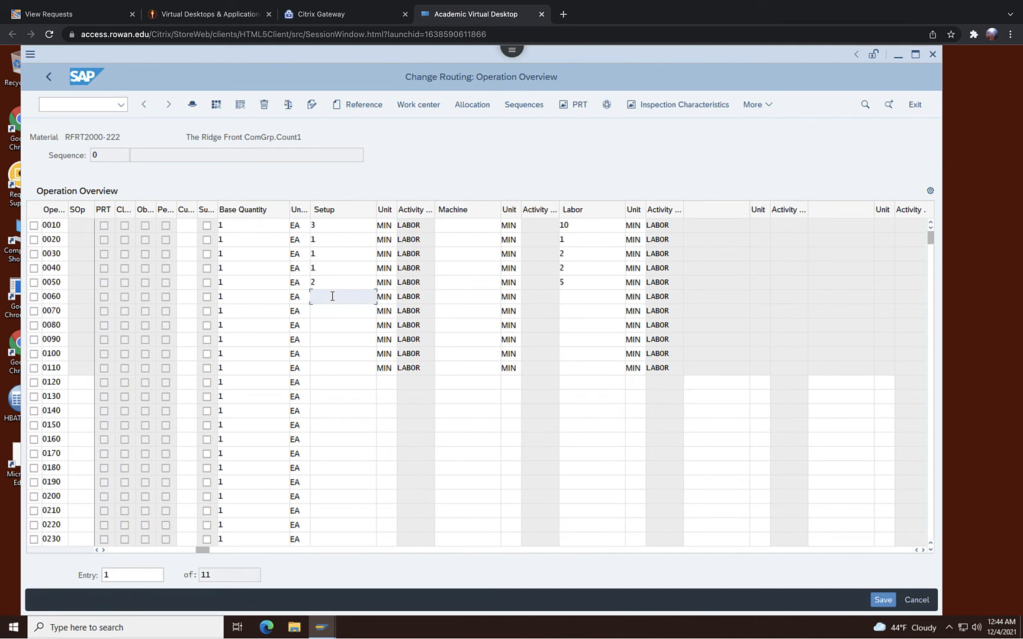
text(1)
click(571, 298)
text(2)
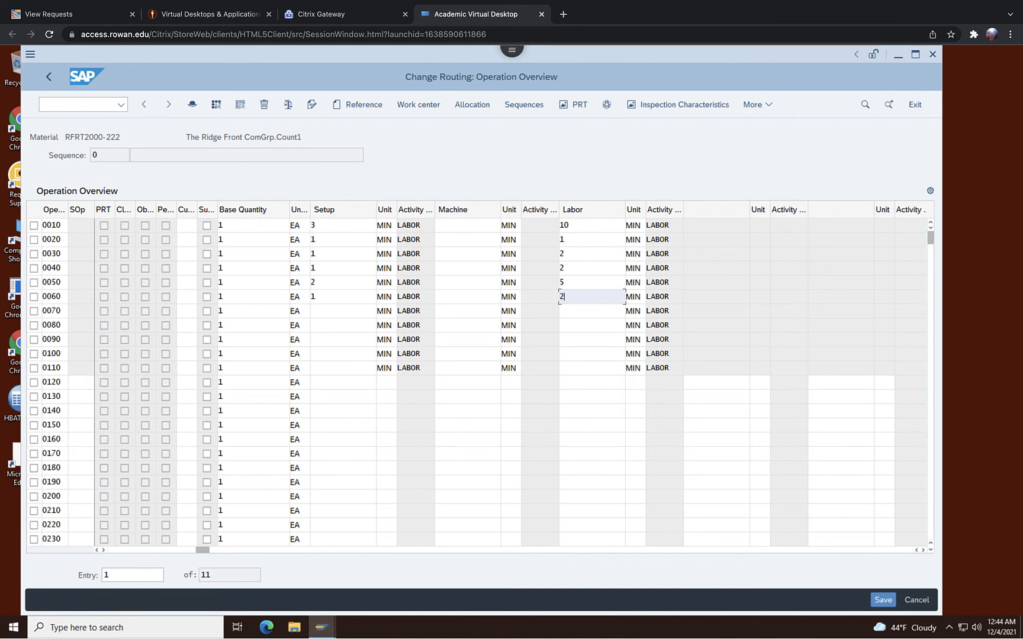
click(314, 309)
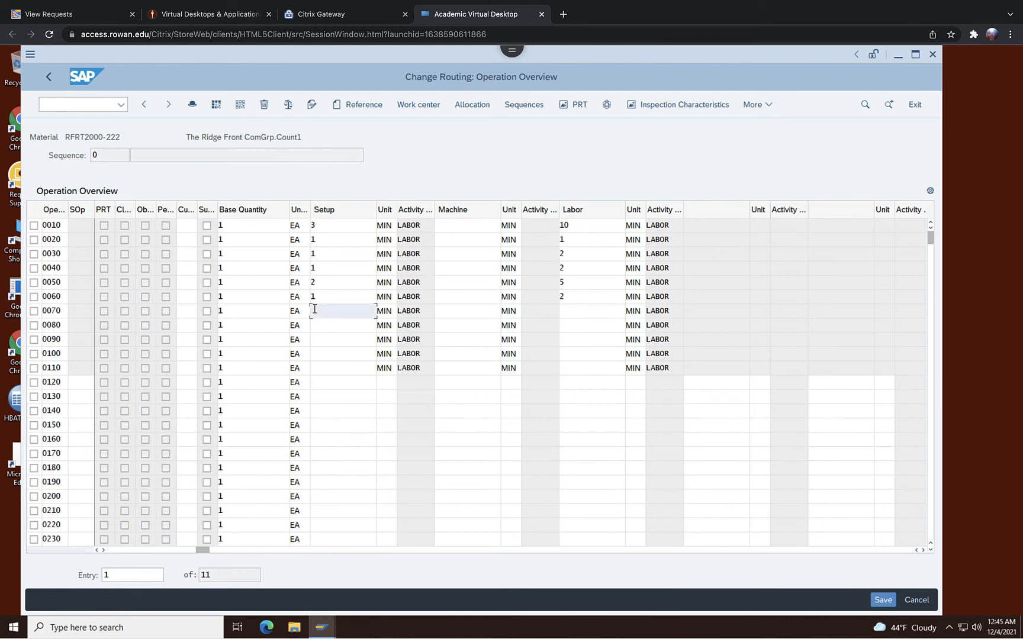
text(1)
click(599, 316)
text(2)
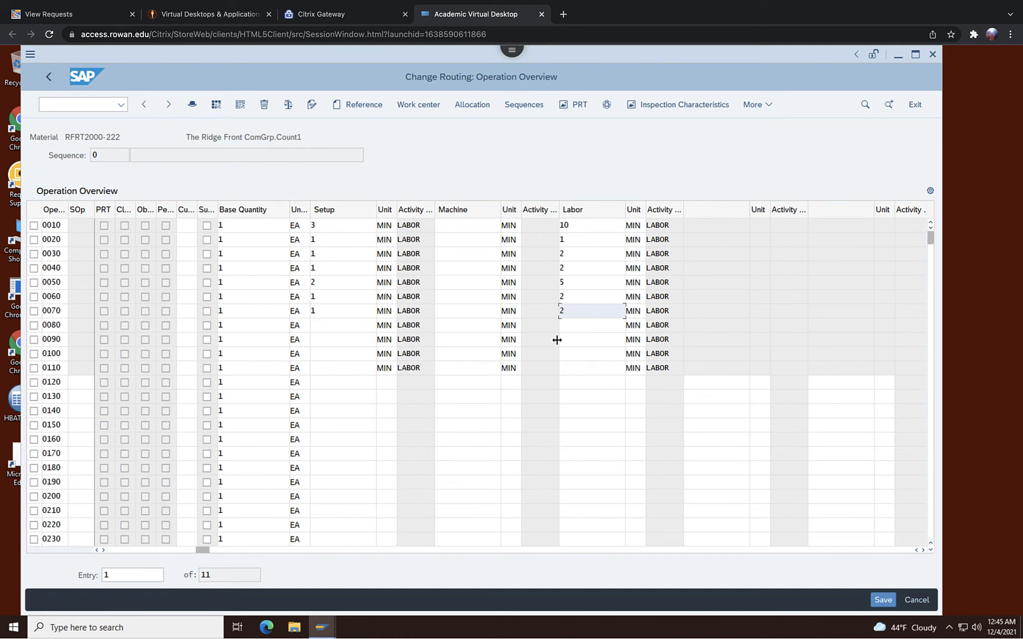
Set labor time to 5 minutes for operations 0080 through 0110 and save the routing.
click(579, 329)
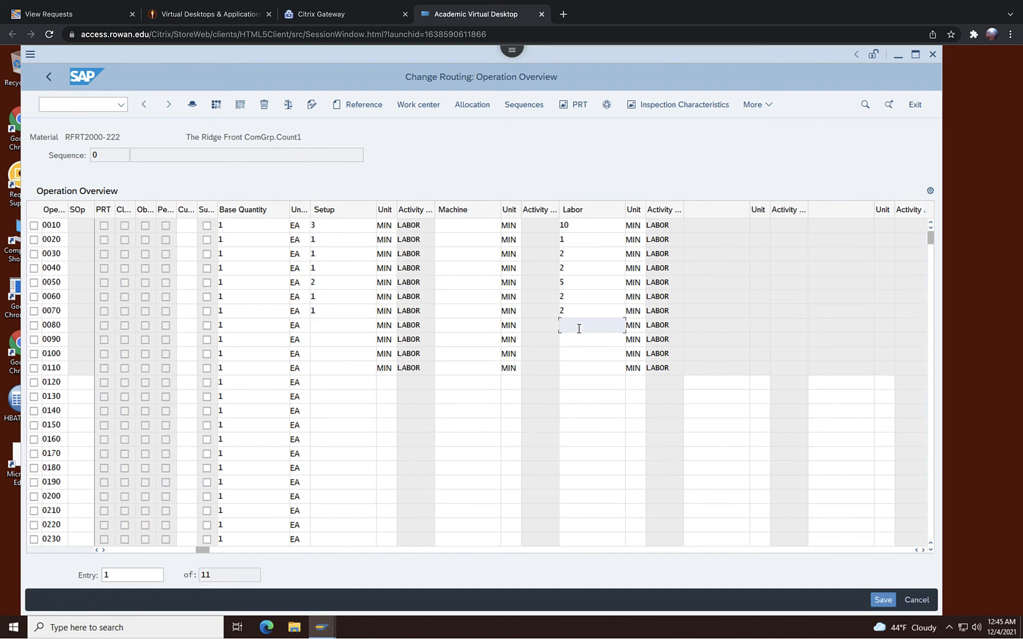
text(5)
click(582, 340)
text(5)
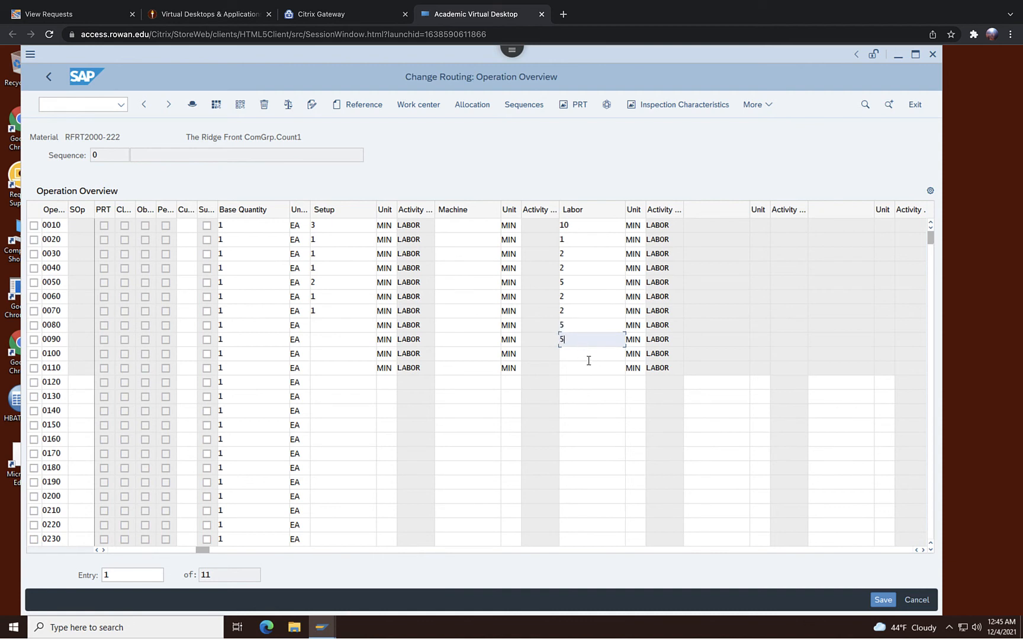
click(588, 360)
text(5)
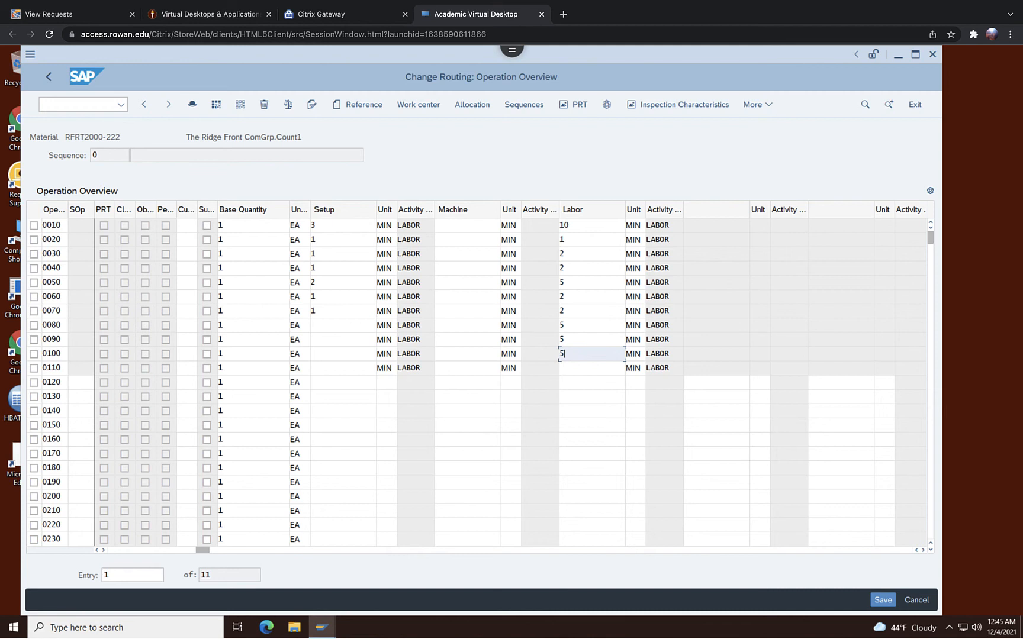
click(587, 367)
text(5)
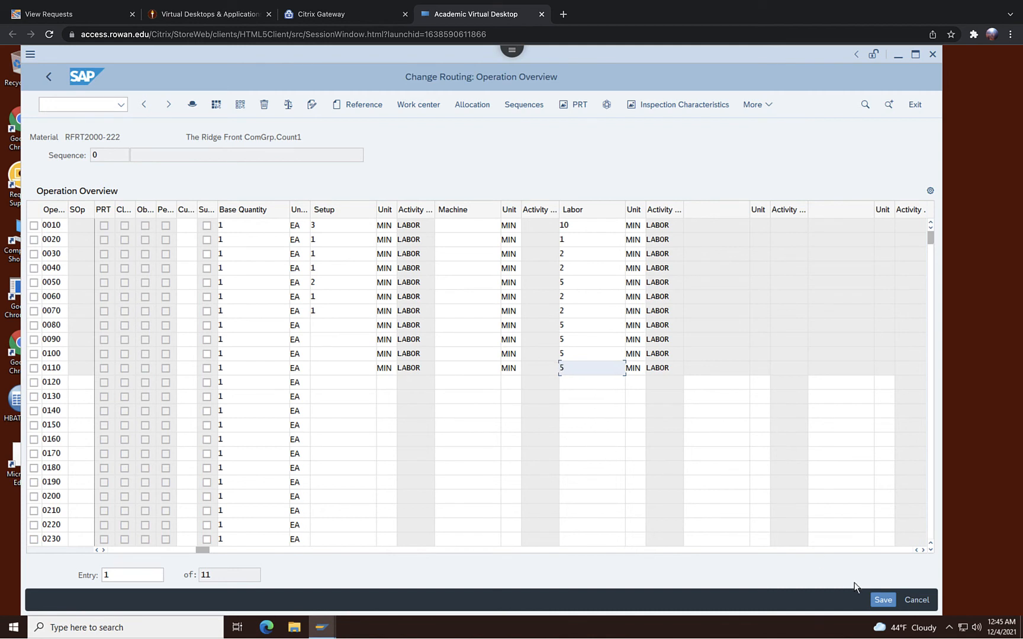
click(878, 599)
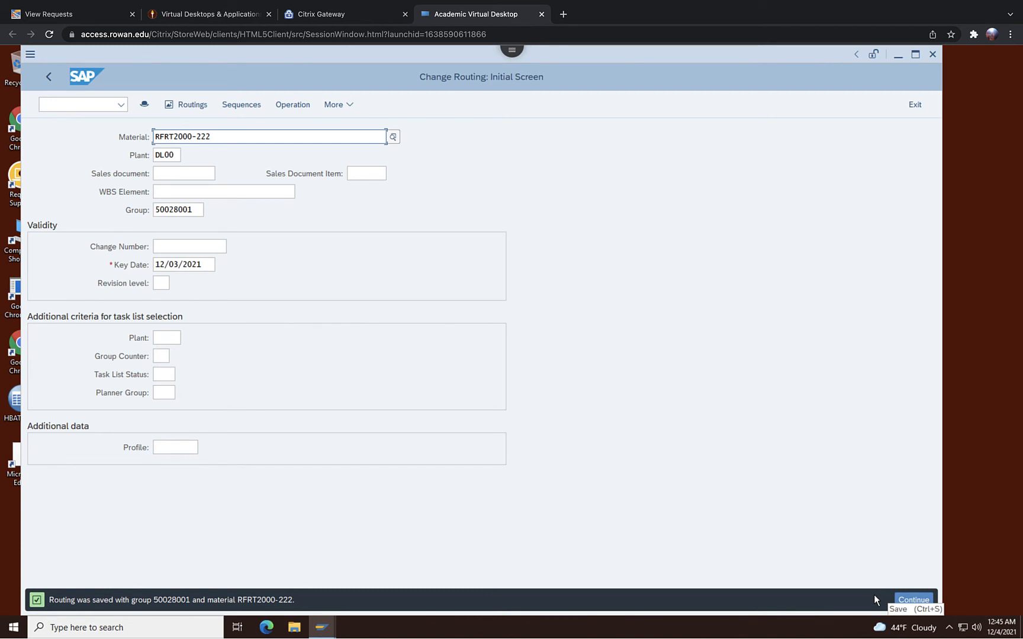
Exit and reopen the routing of RFRT2000-222 for changing, going through the header overview to its operations.
click(915, 104)
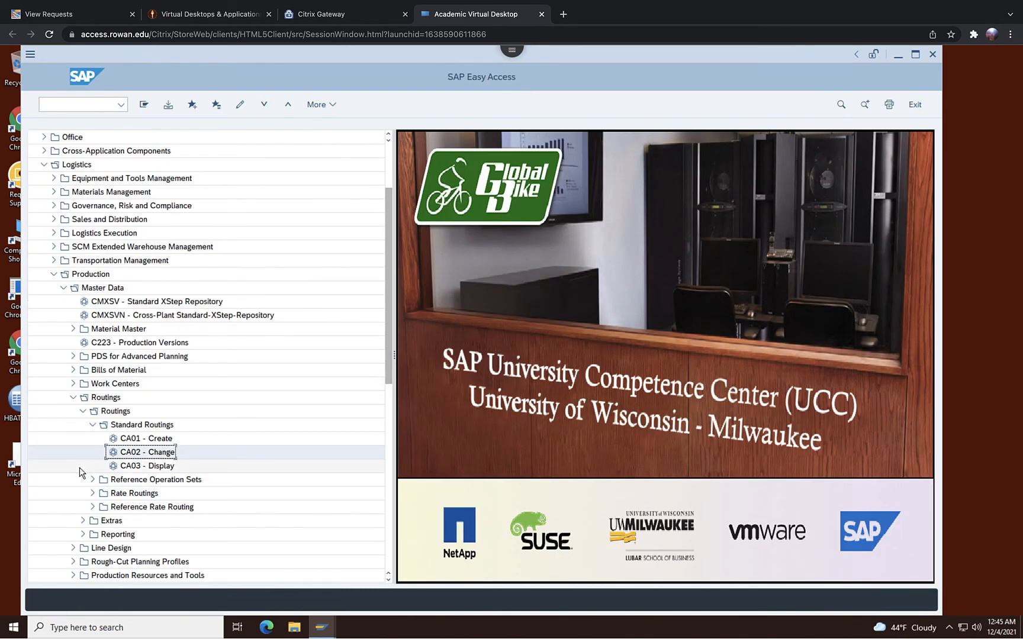
double_click(145, 453)
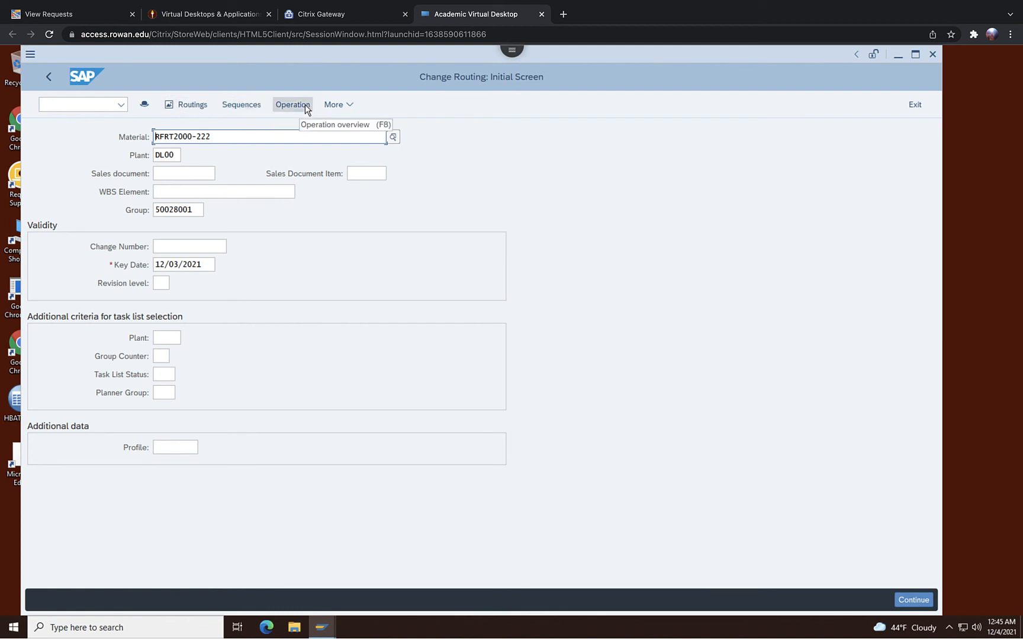
click(339, 106)
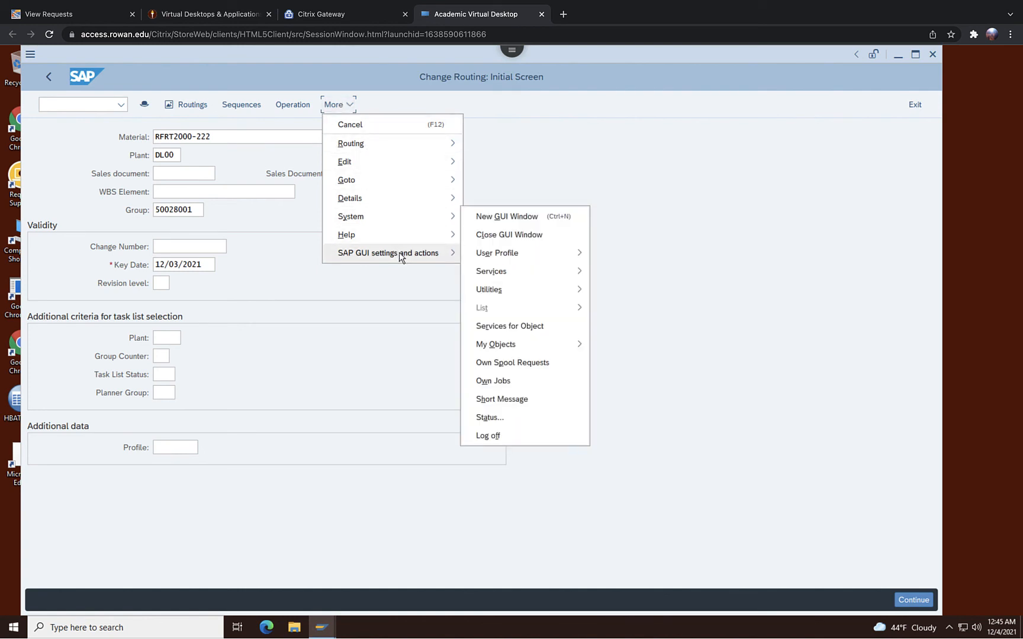
click(536, 188)
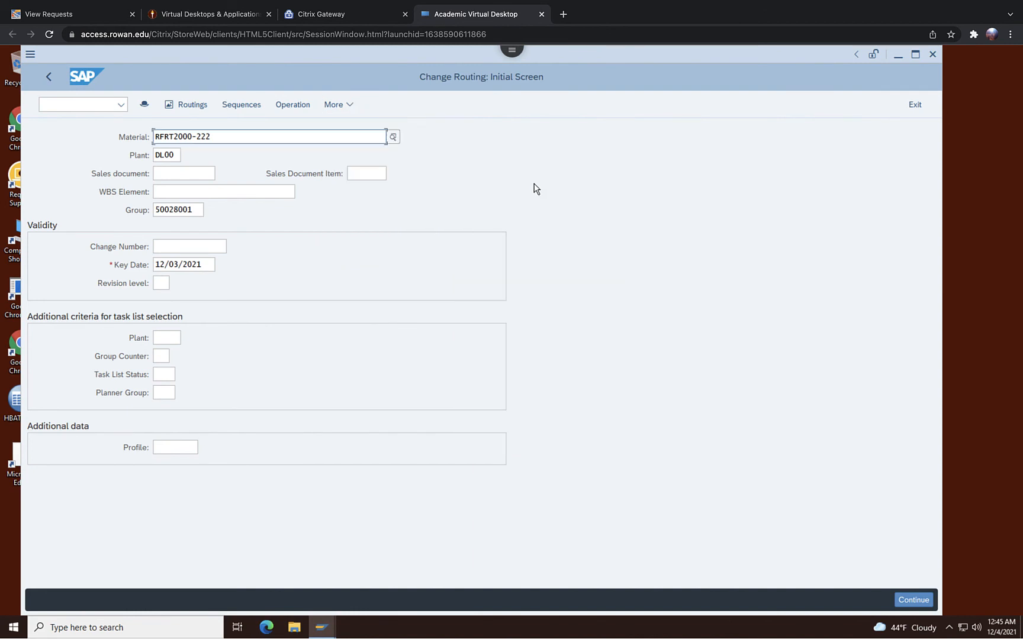
click(195, 105)
click(192, 105)
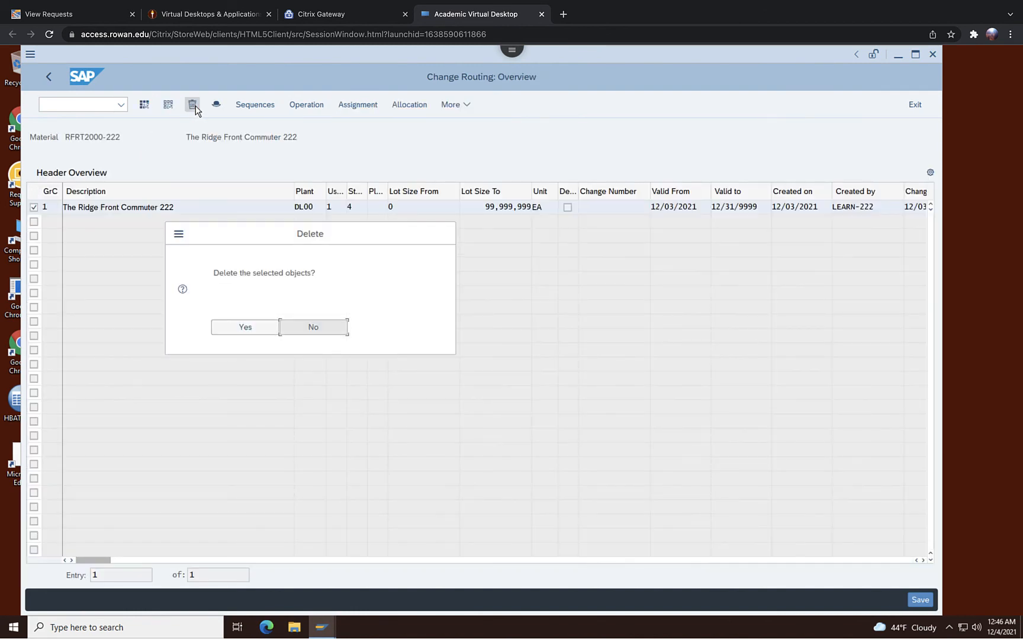
click(320, 331)
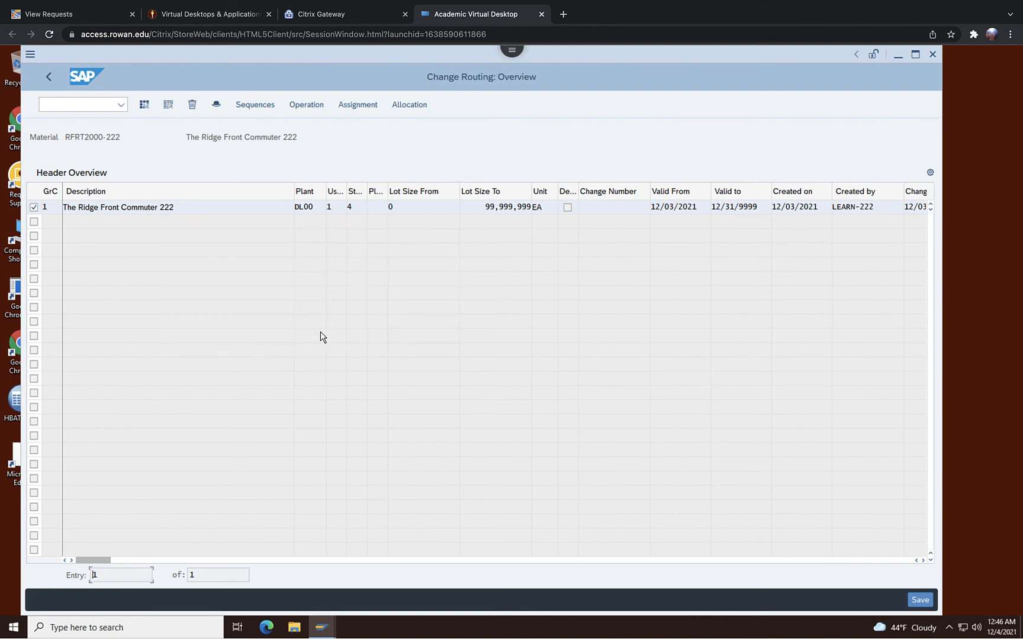
double_click(137, 207)
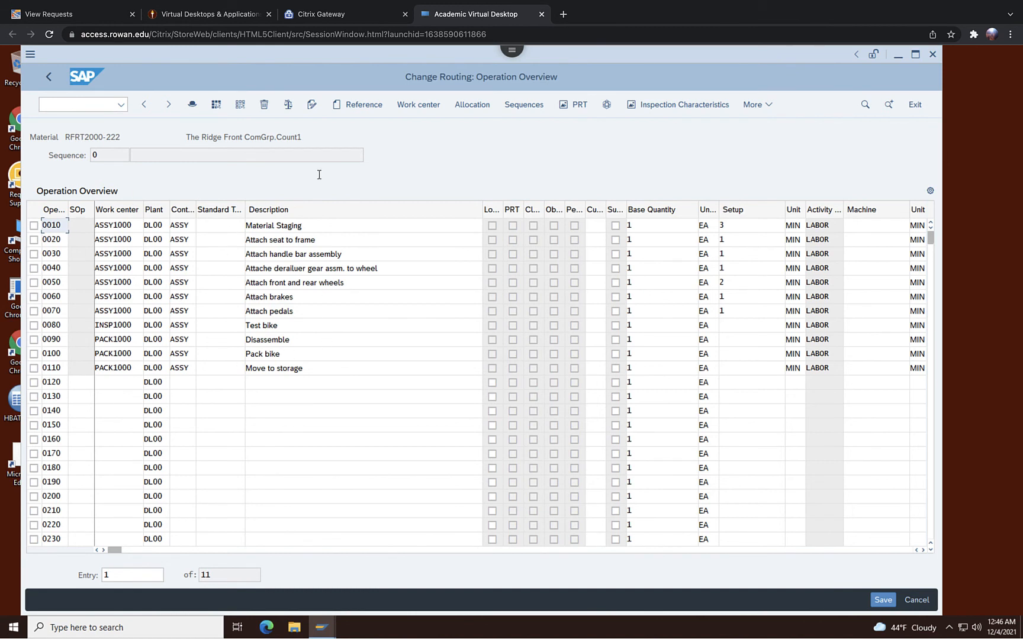
Open the component allocation, select components 0010 through 0080, and assign them to operation 10.
click(470, 106)
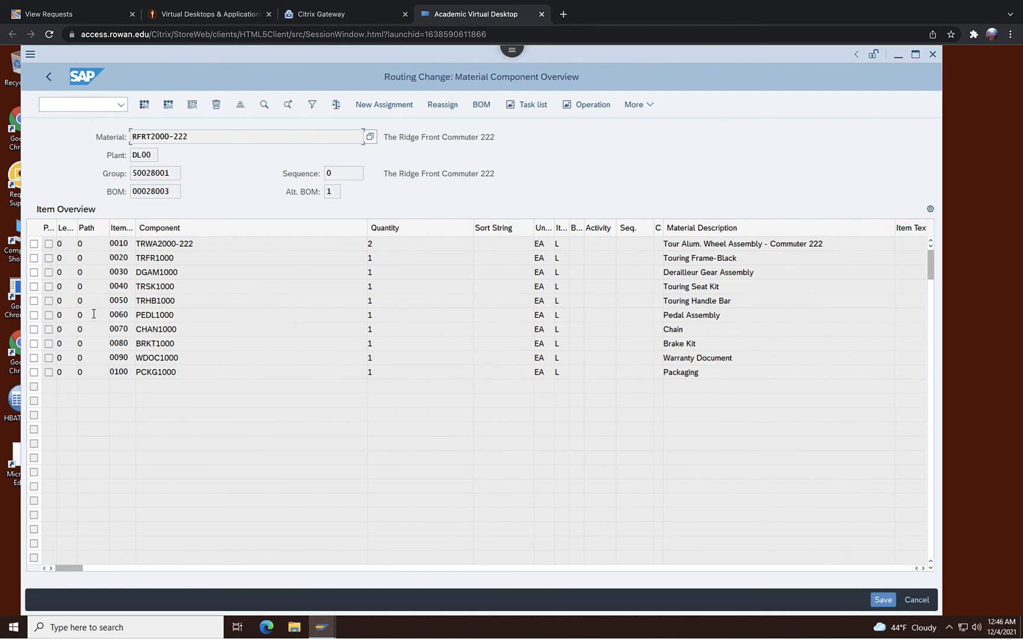
click(33, 245)
click(34, 260)
click(34, 273)
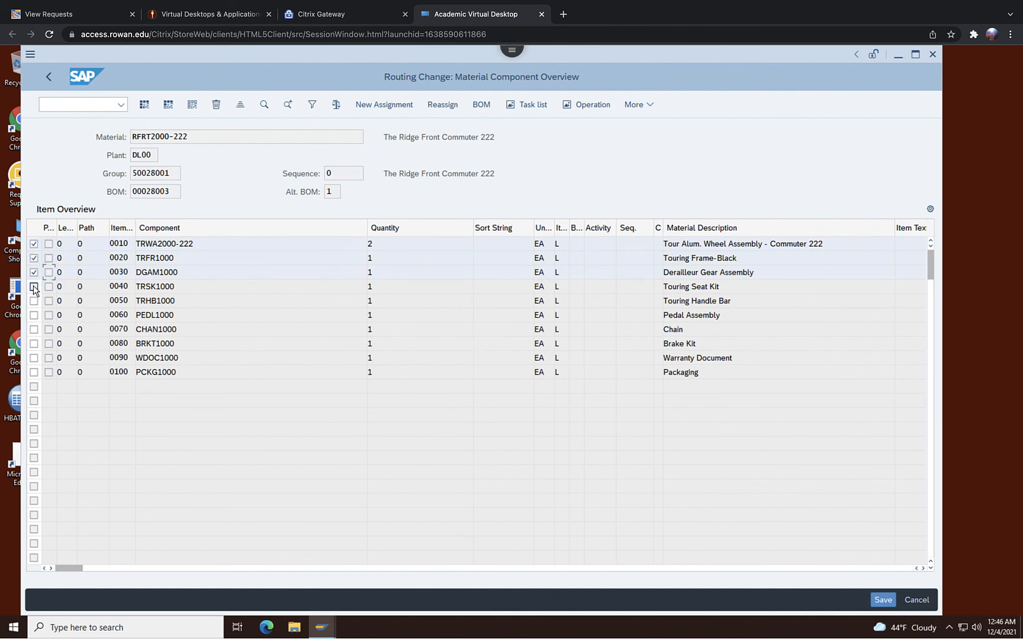
click(33, 288)
click(34, 302)
click(34, 316)
click(34, 330)
click(34, 344)
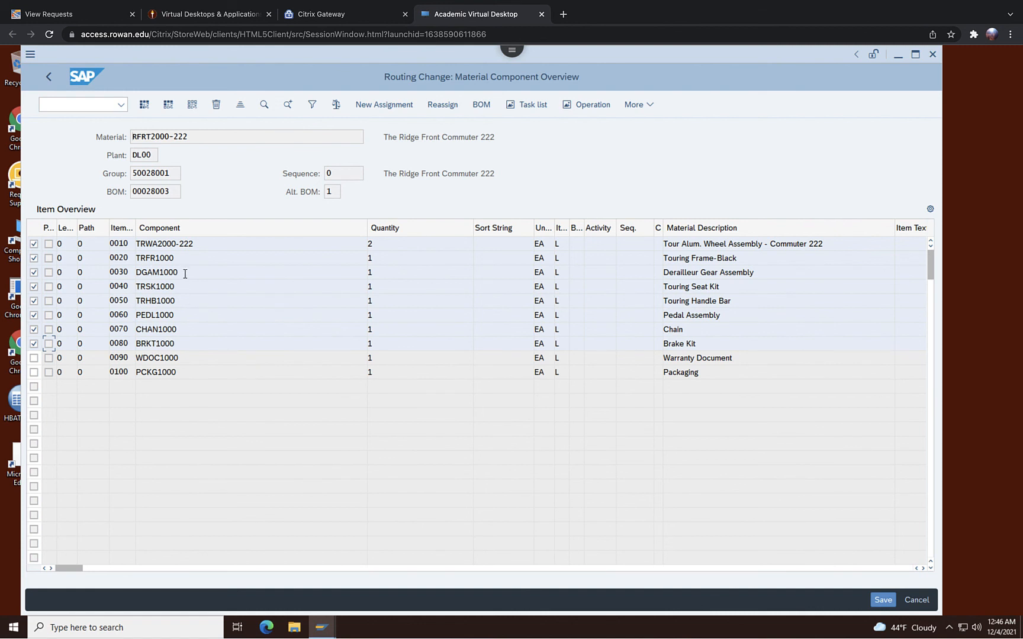
click(392, 110)
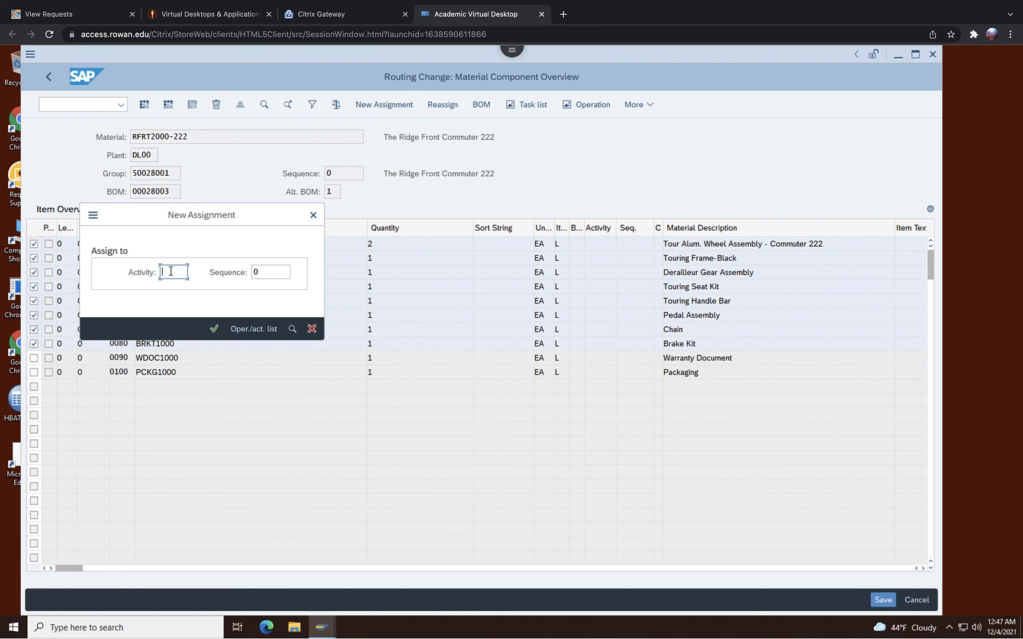
text(10)
click(214, 329)
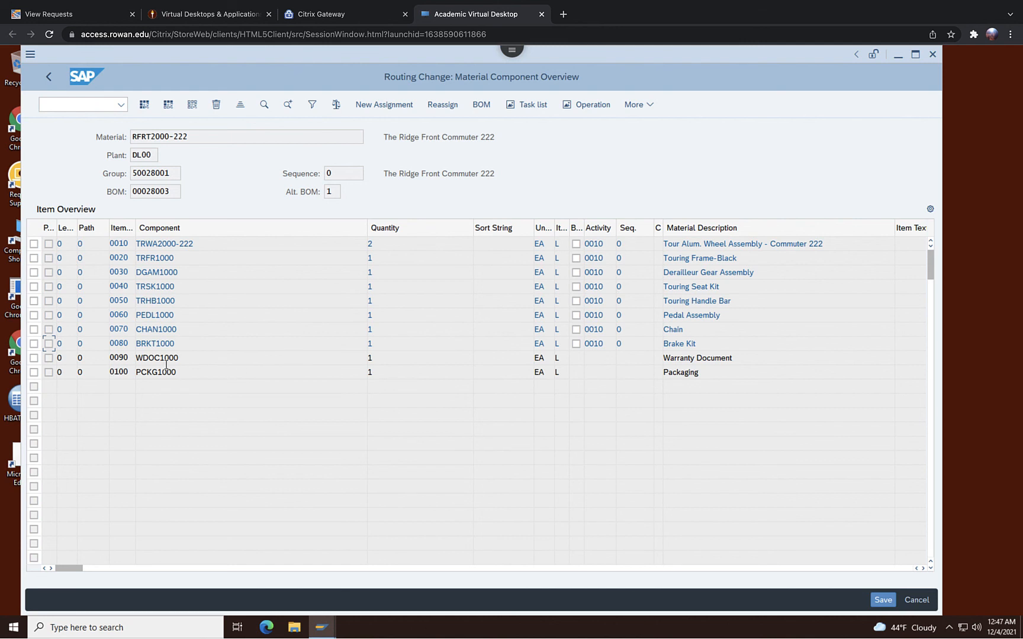
Select components 0090 and 0100 and assign them to operation 100.
click(34, 359)
click(33, 372)
click(373, 109)
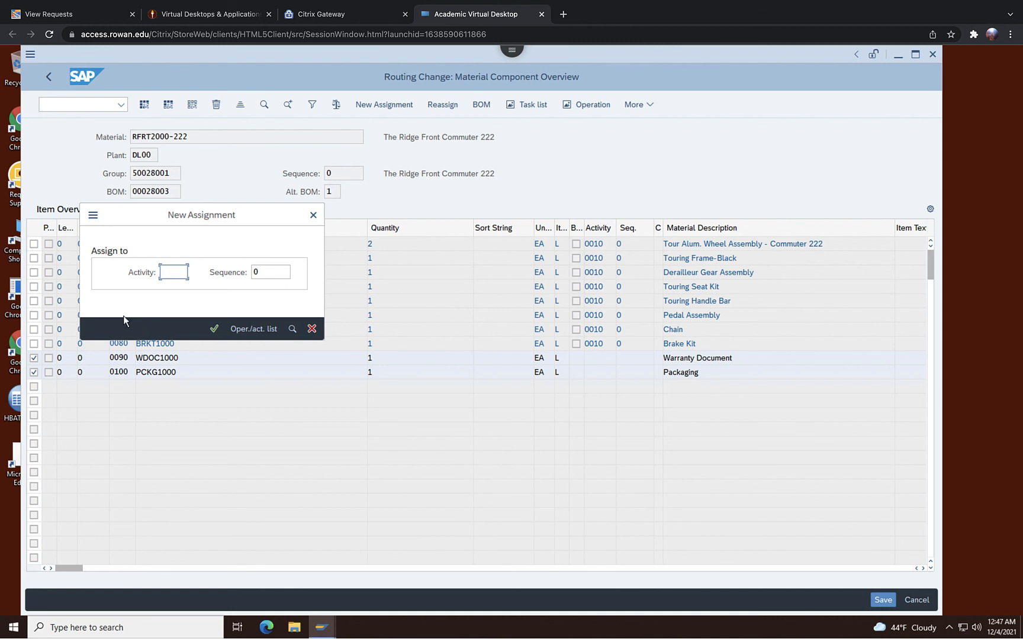
text(100)
click(212, 330)
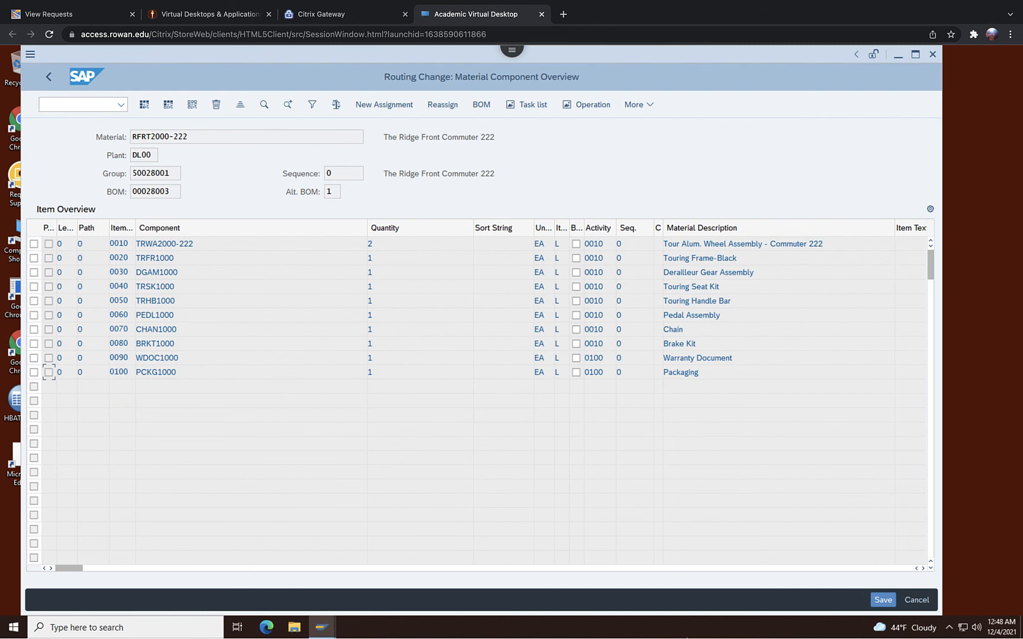
Save the routing with its component allocations and exit the routing change transaction.
click(877, 598)
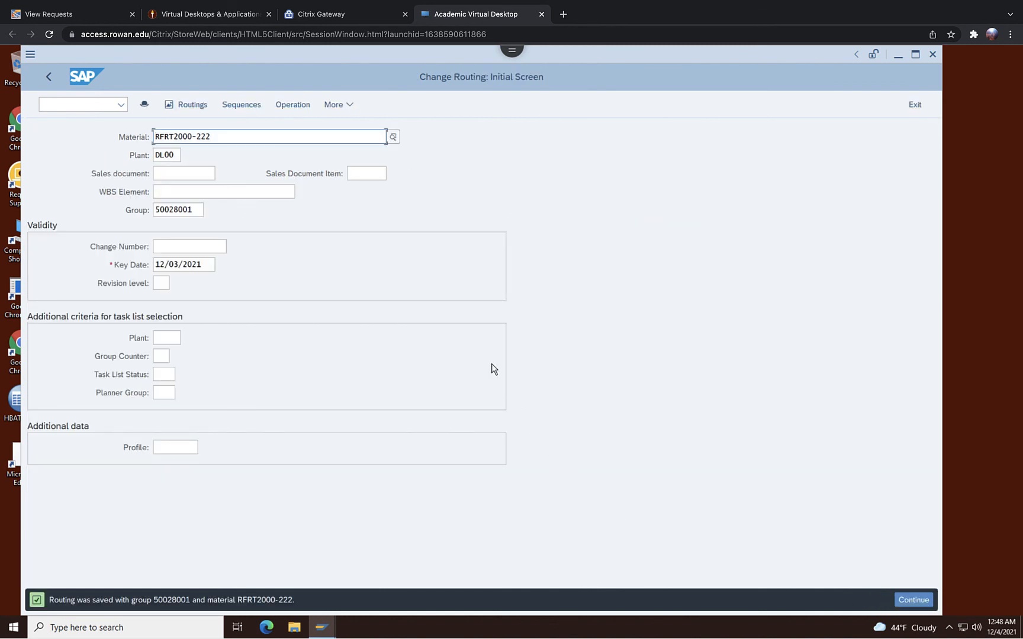
click(914, 105)
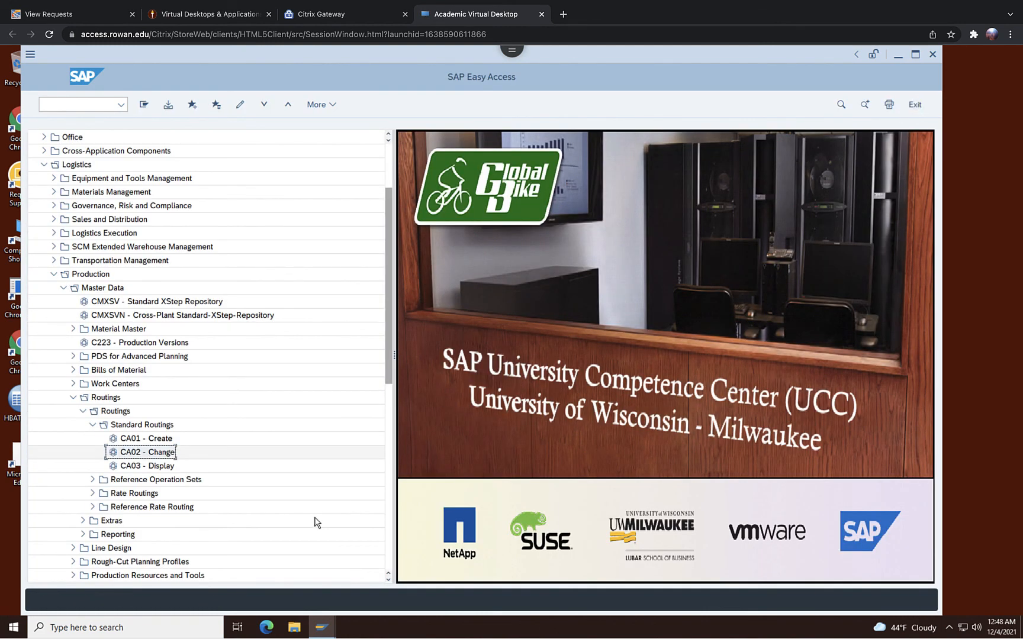
Open the Create Routing transaction CA01 for a new routing.
click(144, 439)
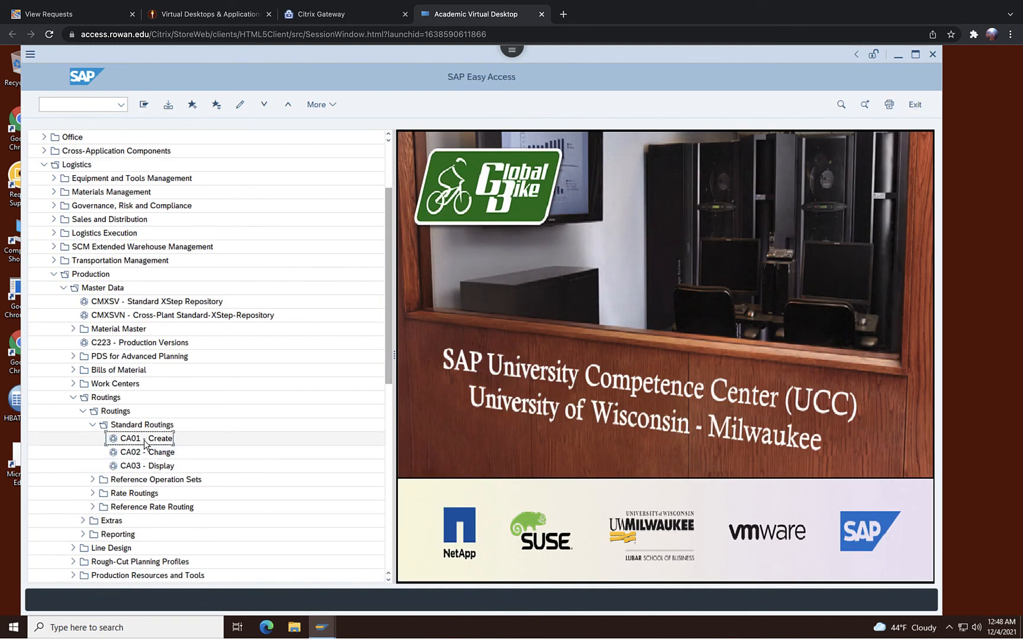
click(77, 107)
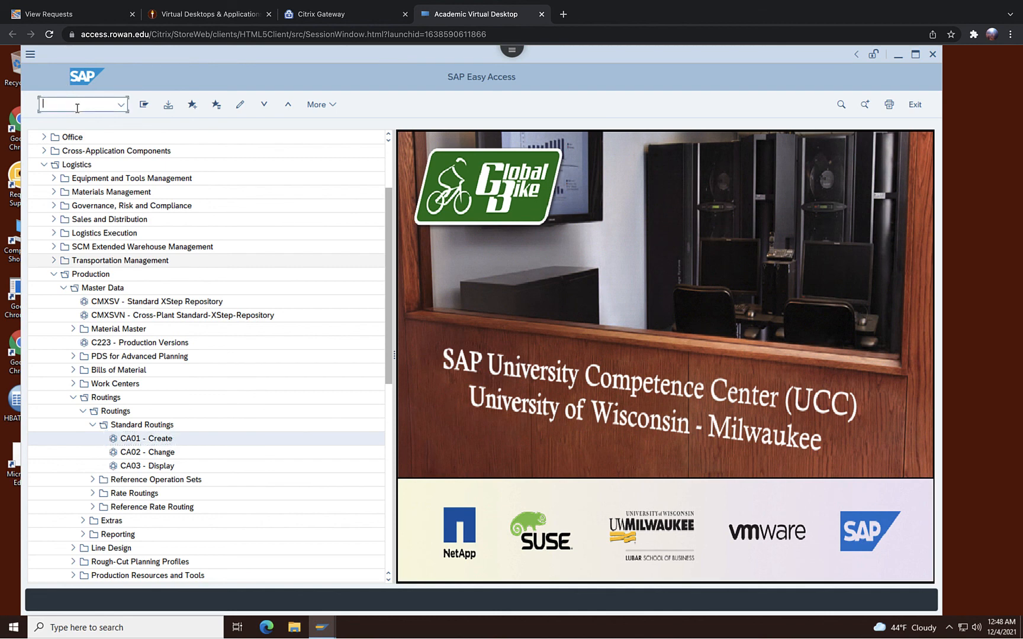
text(CA01)
key(Return)
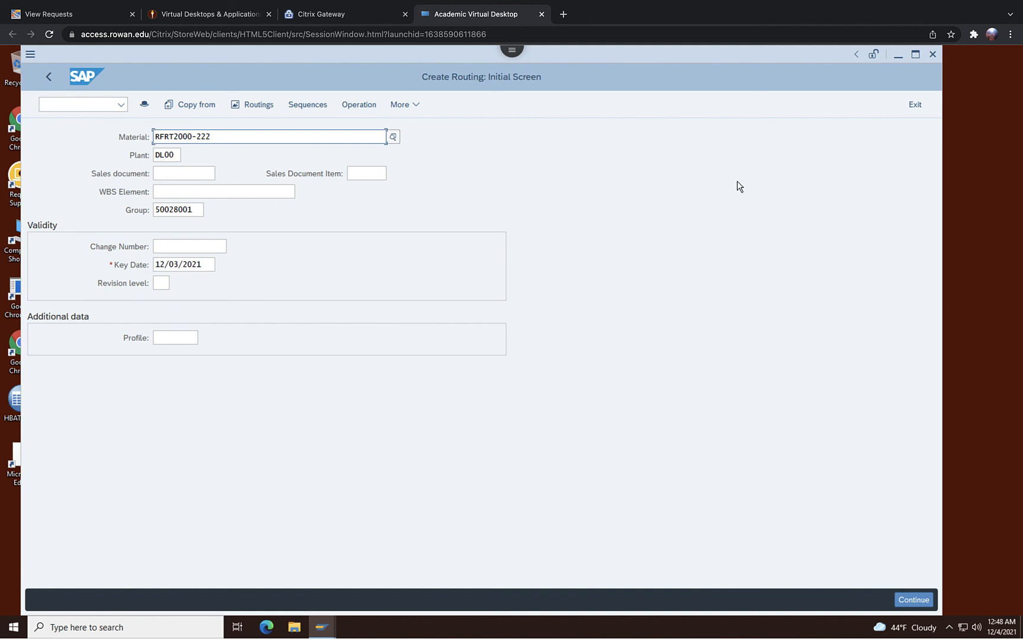
mouse_move(920, 2)
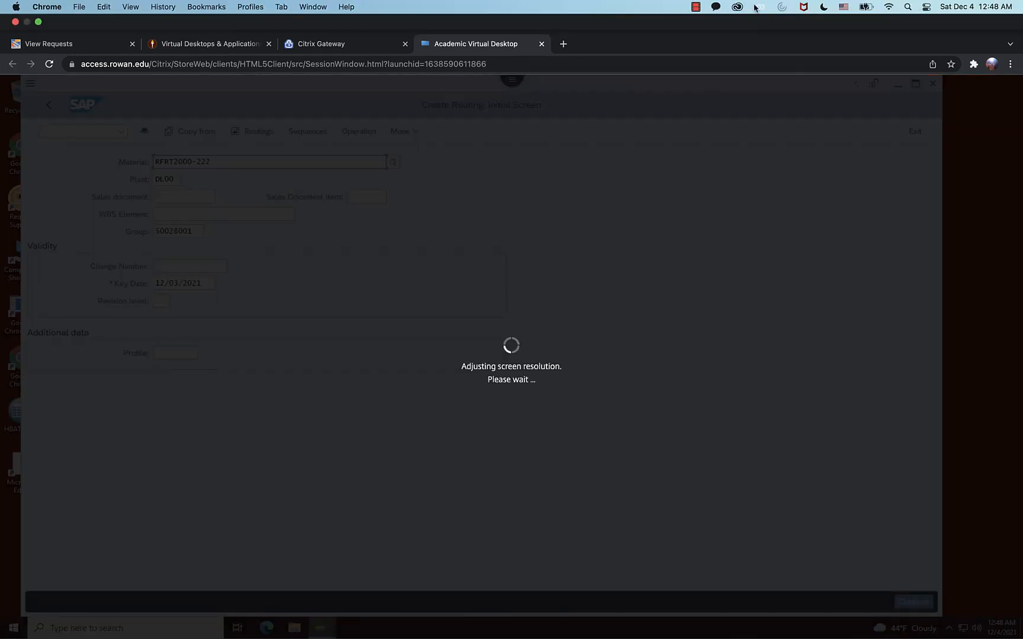